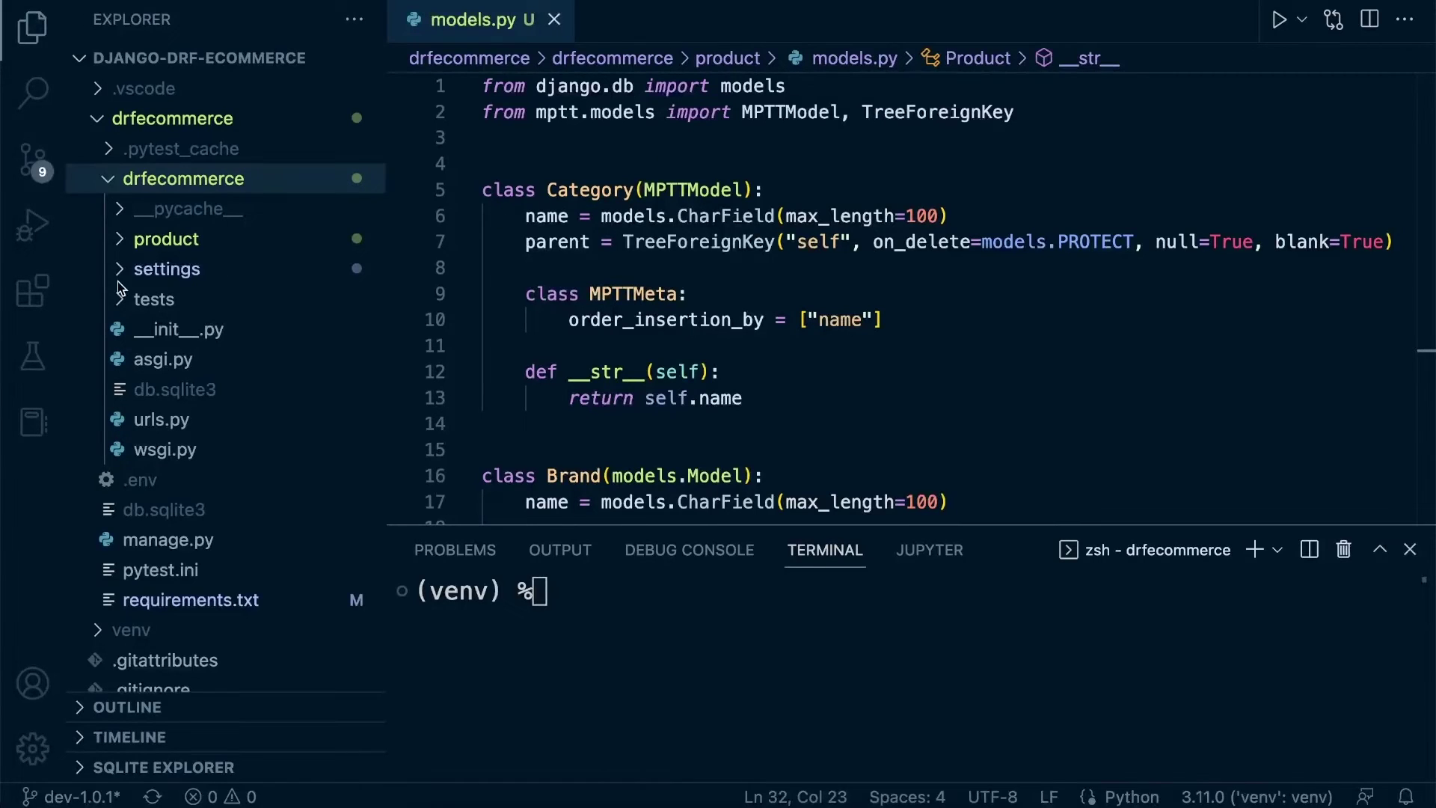
Step: Add a new file named serializers.py to the product folder from the Explorer
click(115, 273)
right_click(117, 271)
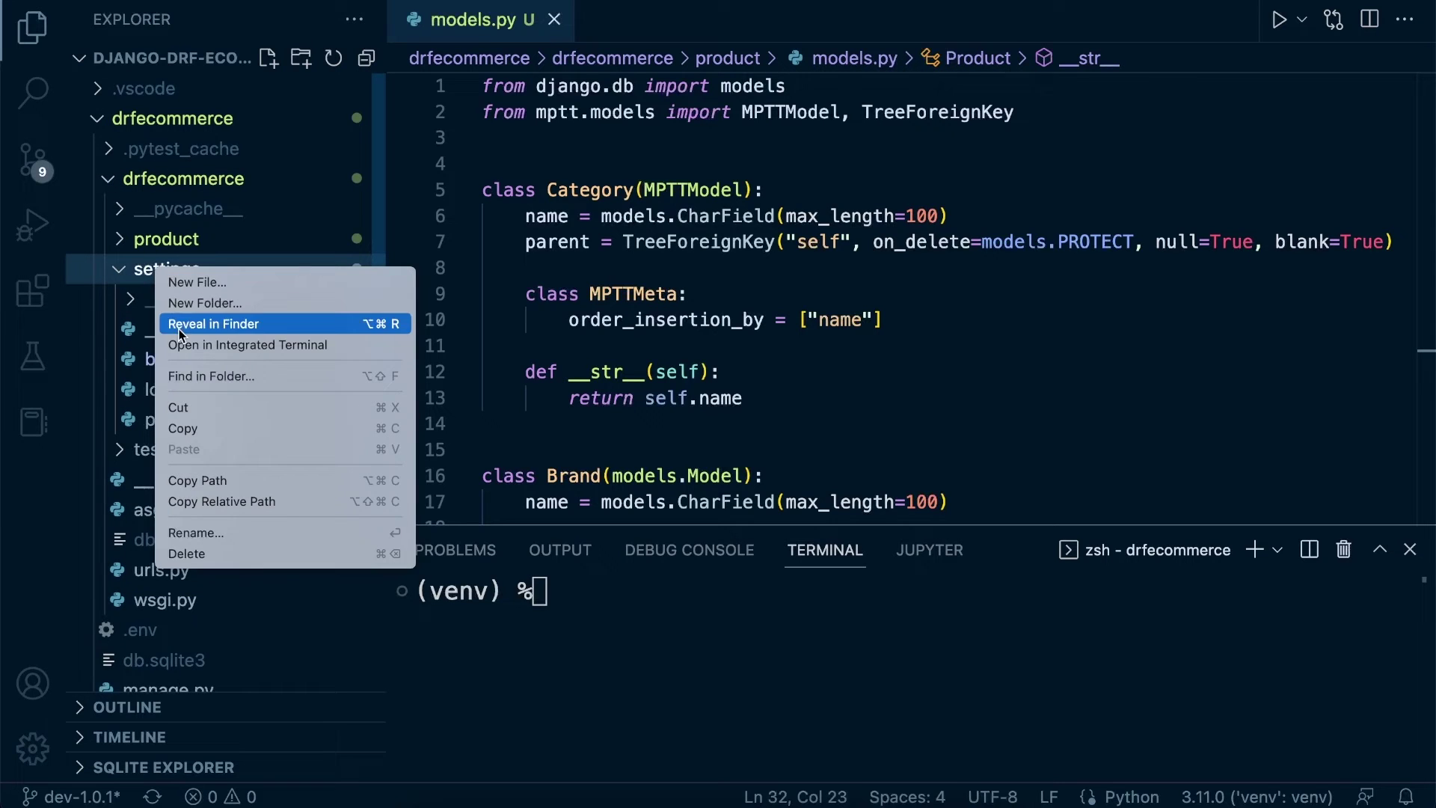
click(123, 239)
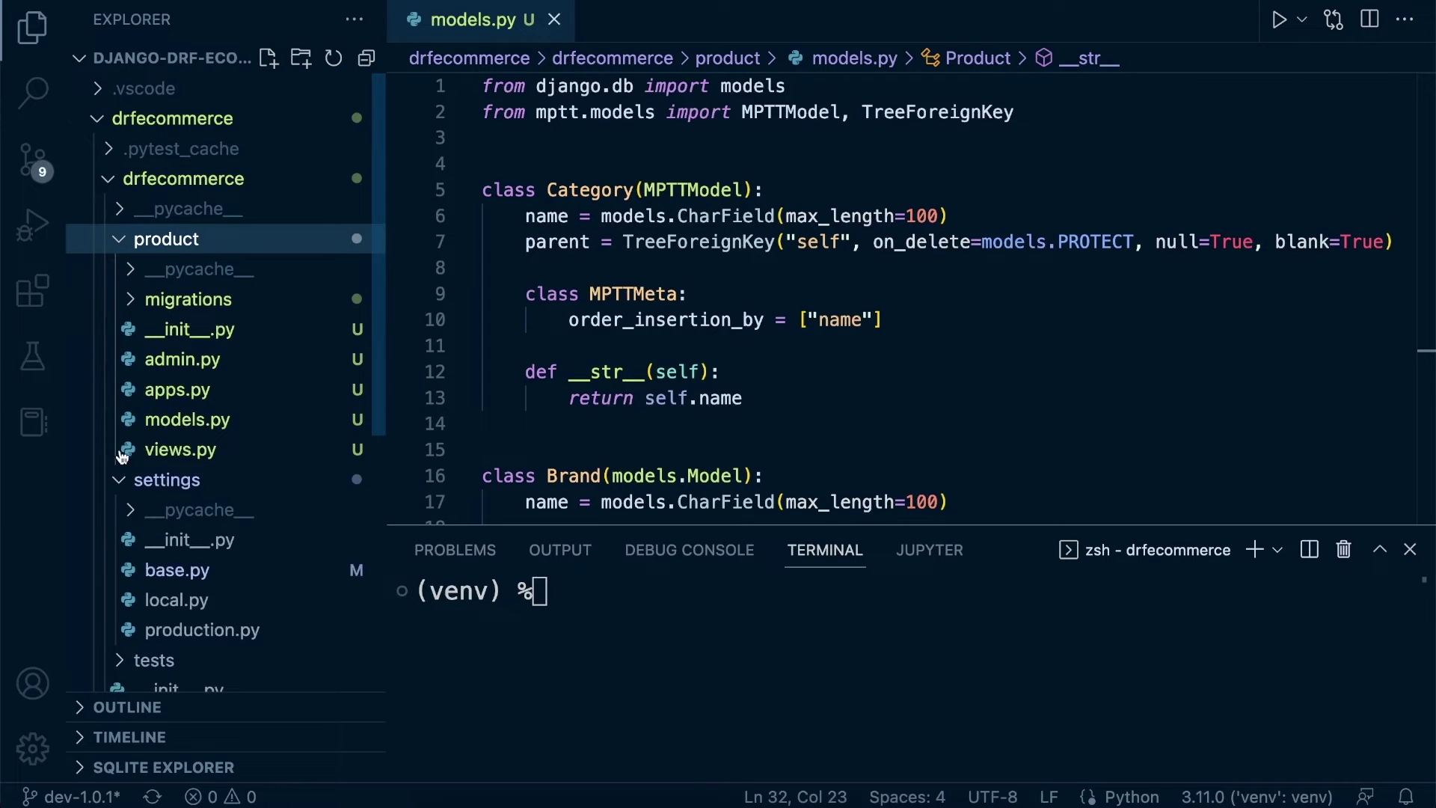
click(118, 482)
double_click(151, 240)
right_click(157, 240)
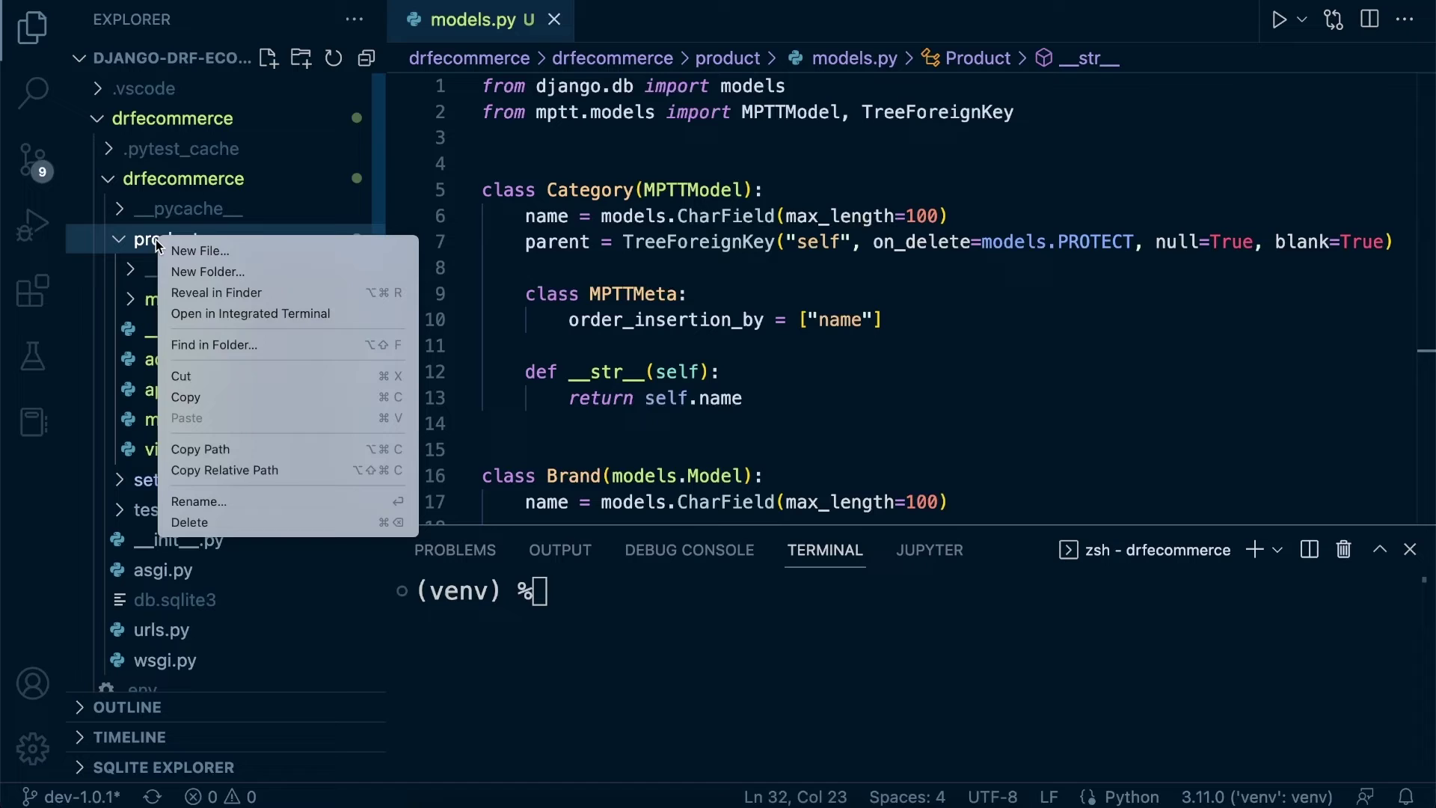
click(317, 251)
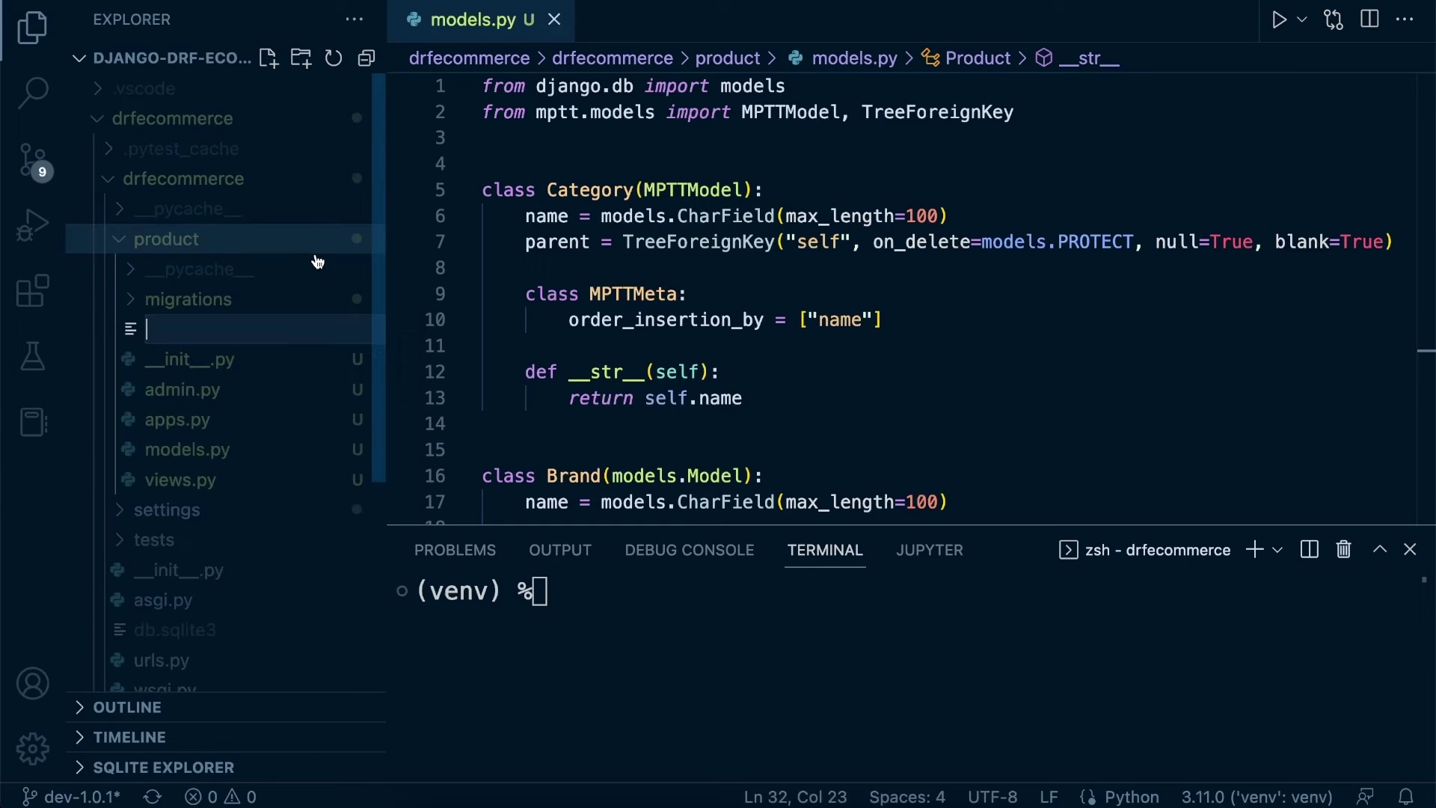
text(serializ)
text(ers.py)
key(Return)
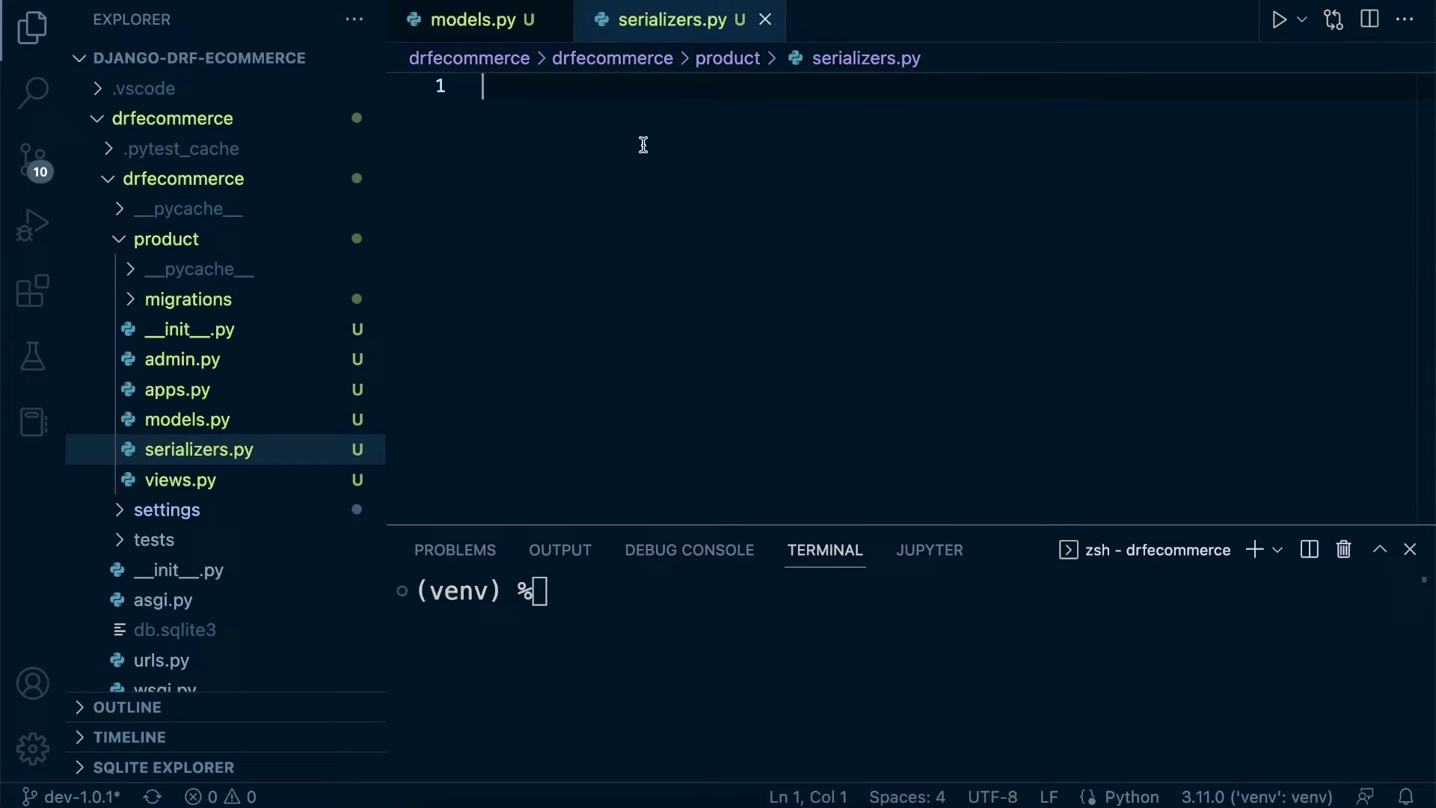
ctrl+scroll(643, 145, up, 2)
ctrl+scroll(643, 144, up, 1)
ctrl+scroll(642, 145, up, 1)
text(from r)
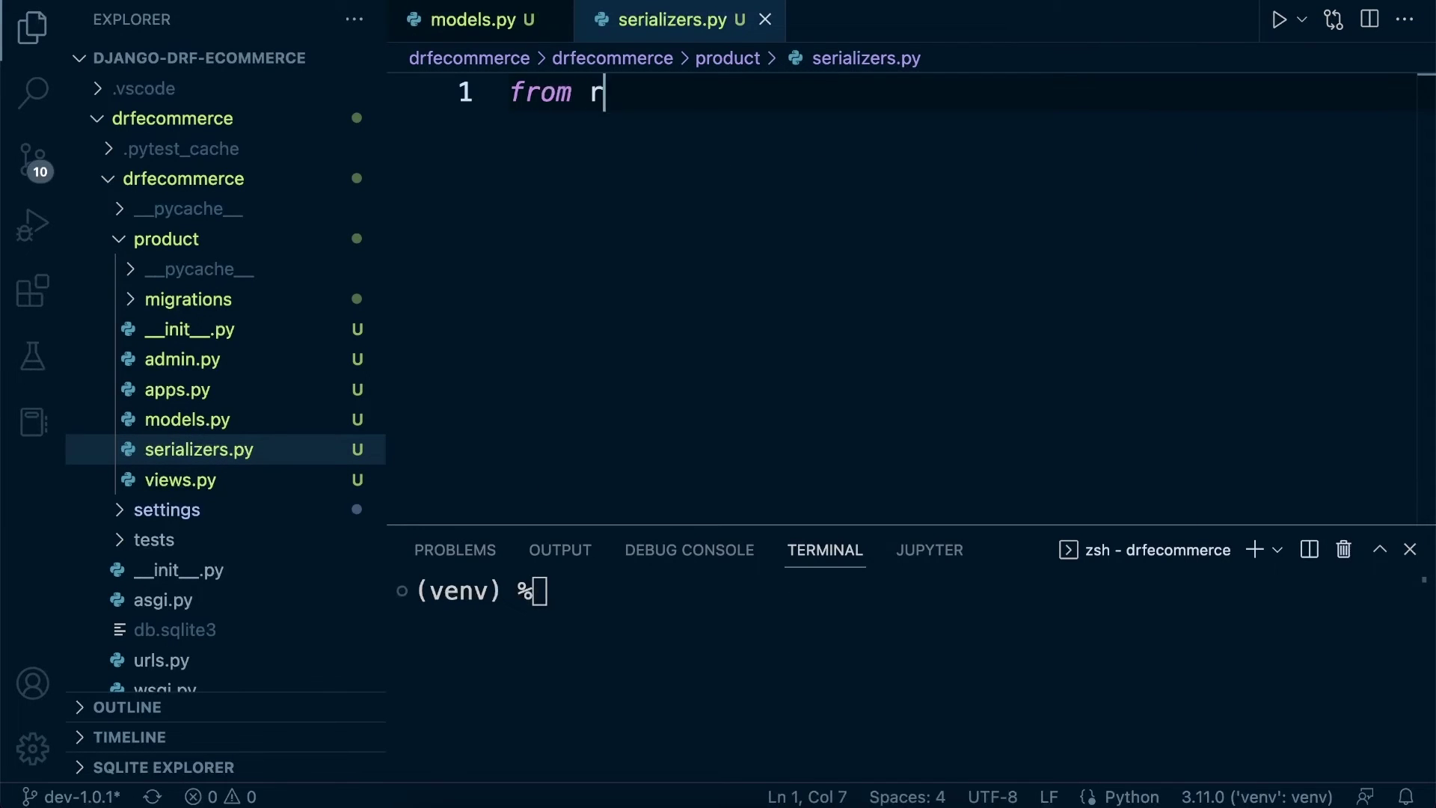
text(est)
Step: Write 'from rest_framework import serializers' as the first import line
key(Tab)
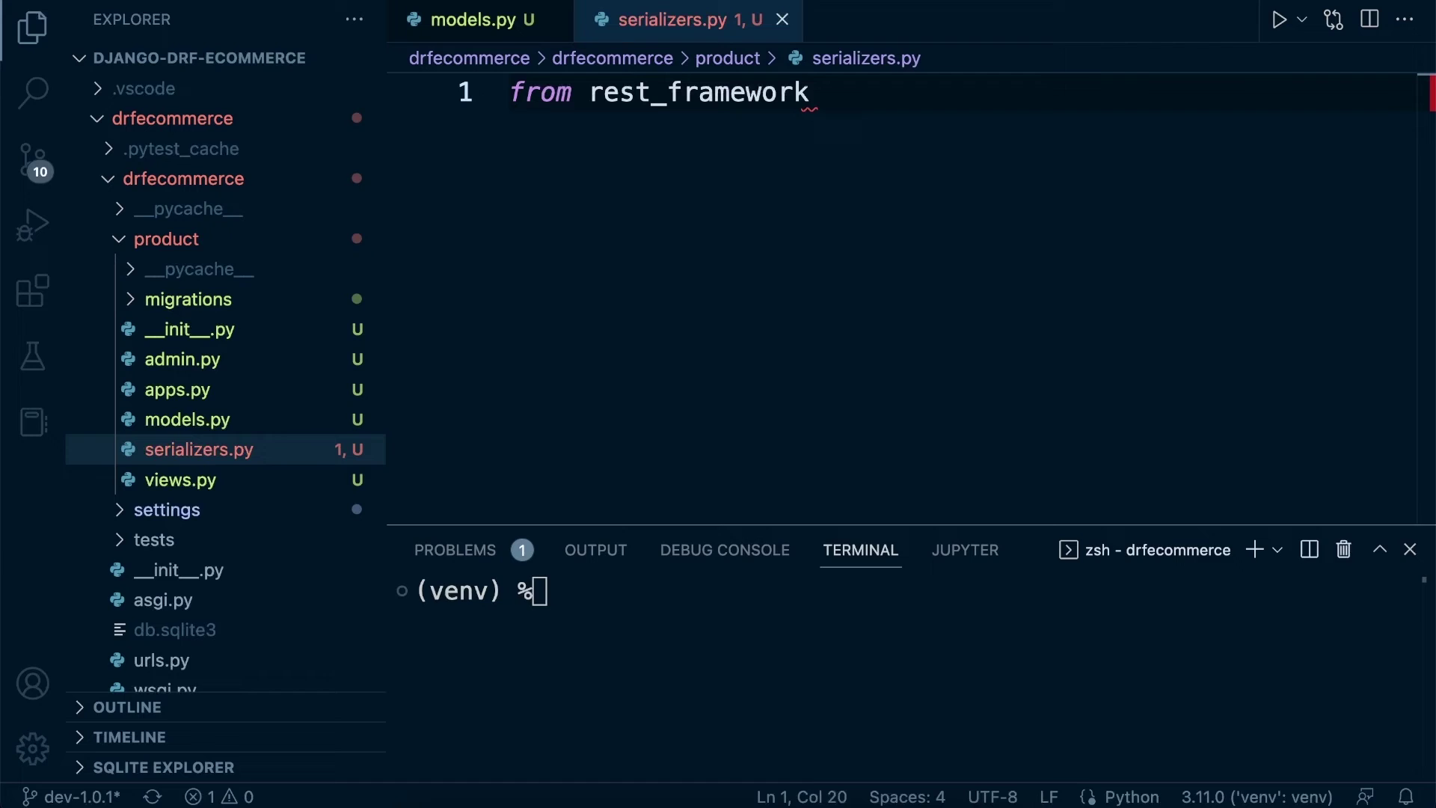
text(import ser)
key(Tab)
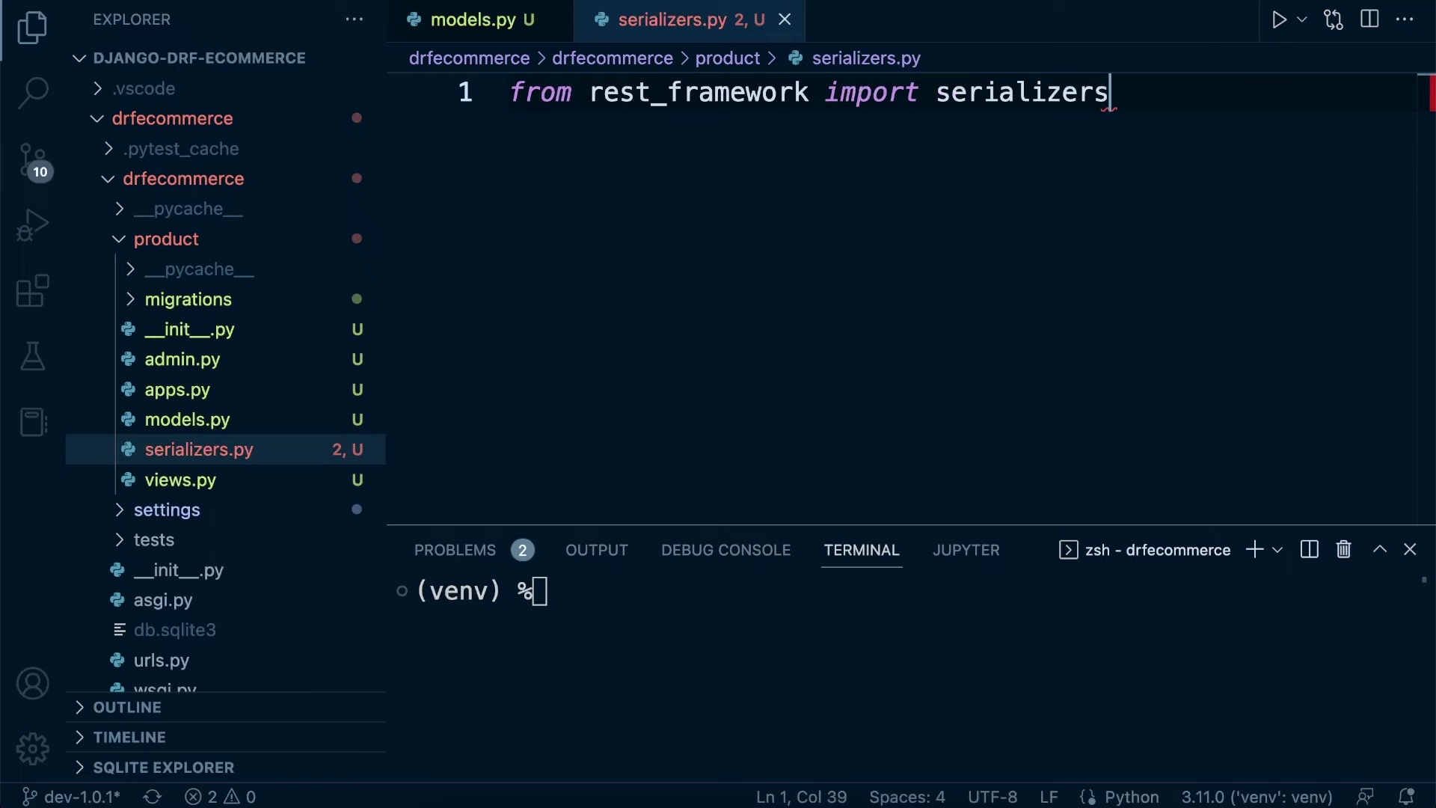
key(Return)
key(Return)
key(Return)
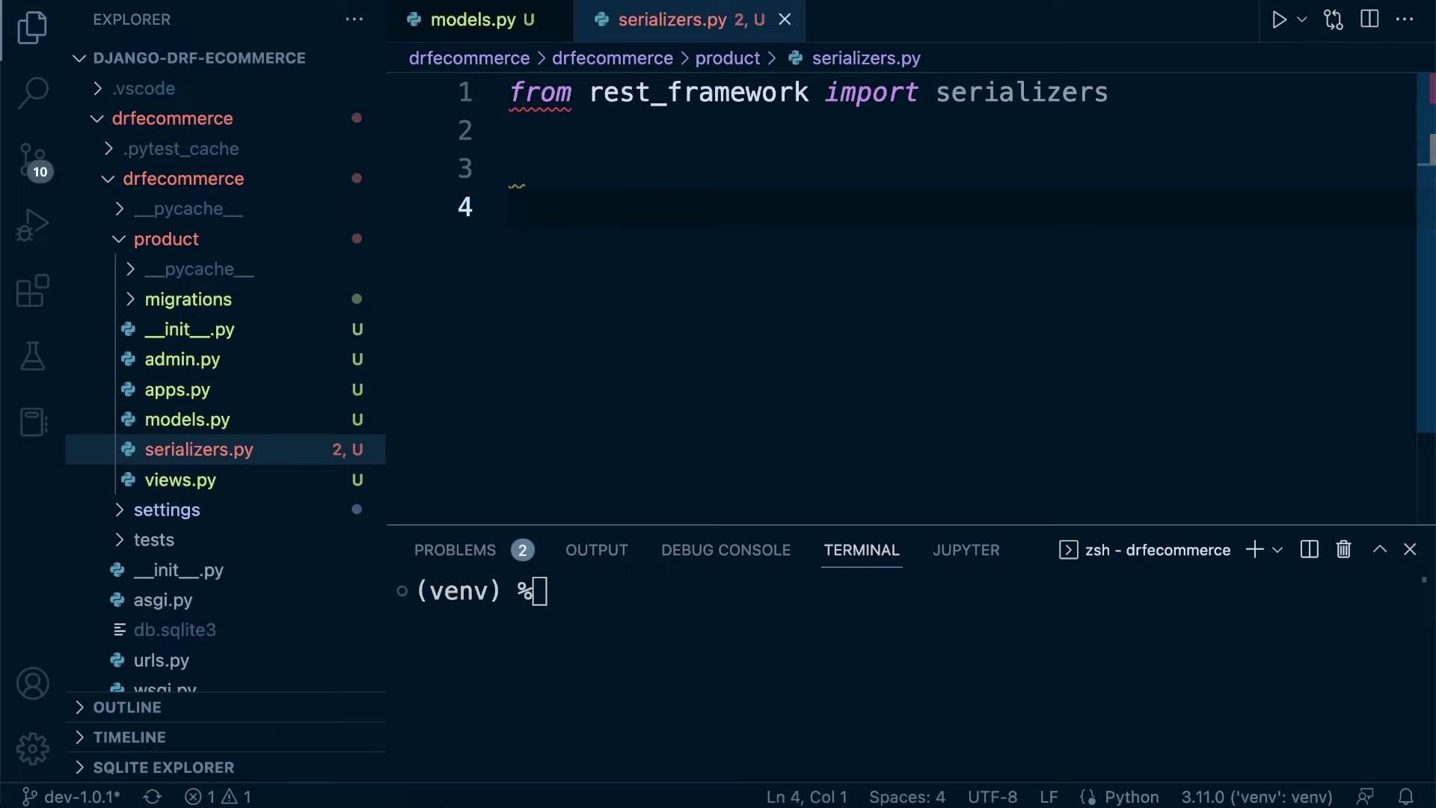
text(from)
Step: Add 'from .models import Brand, Category, Product' below it and save the file
key(BackSpace)
key(BackSpace)
key(BackSpace)
key(BackSpace)
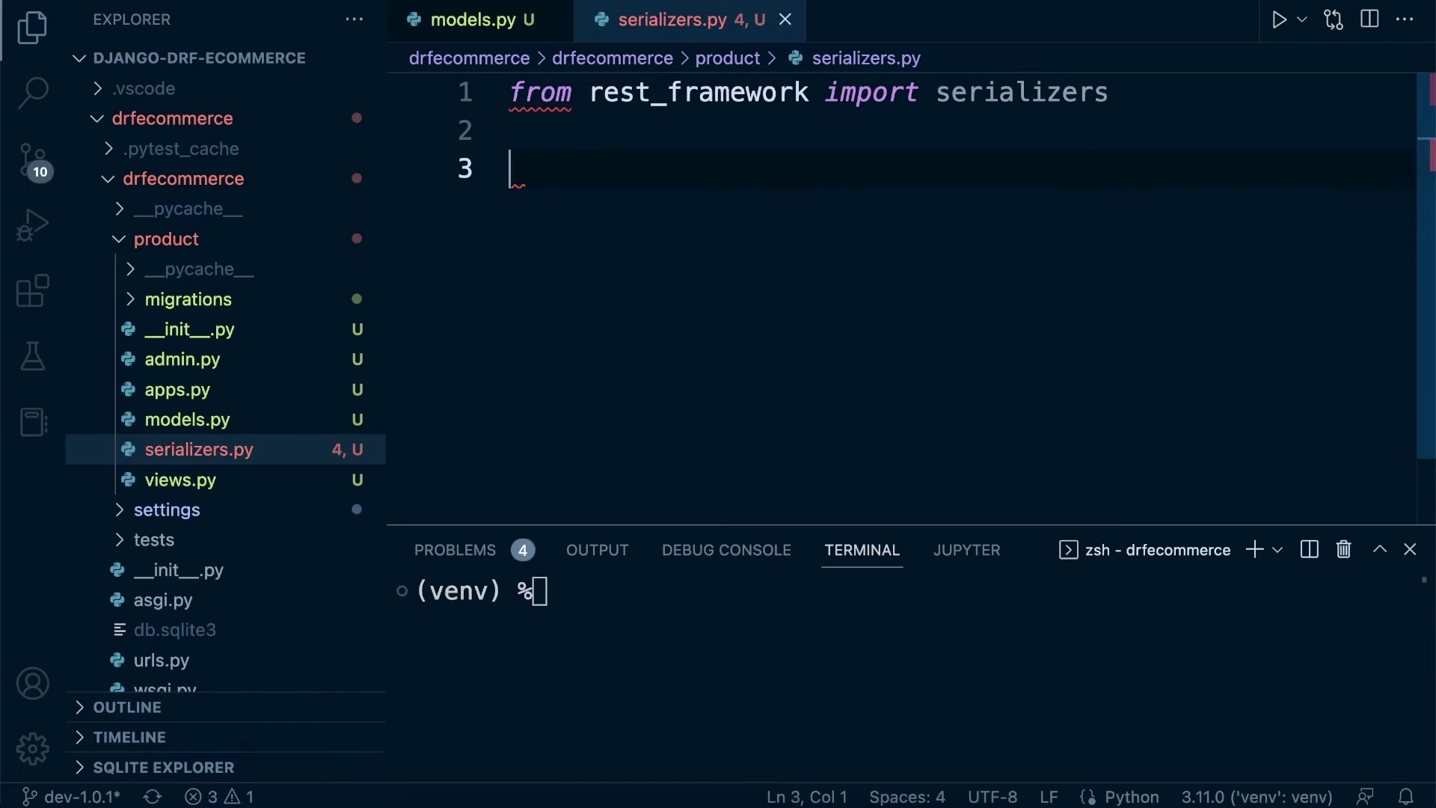
text(from .)
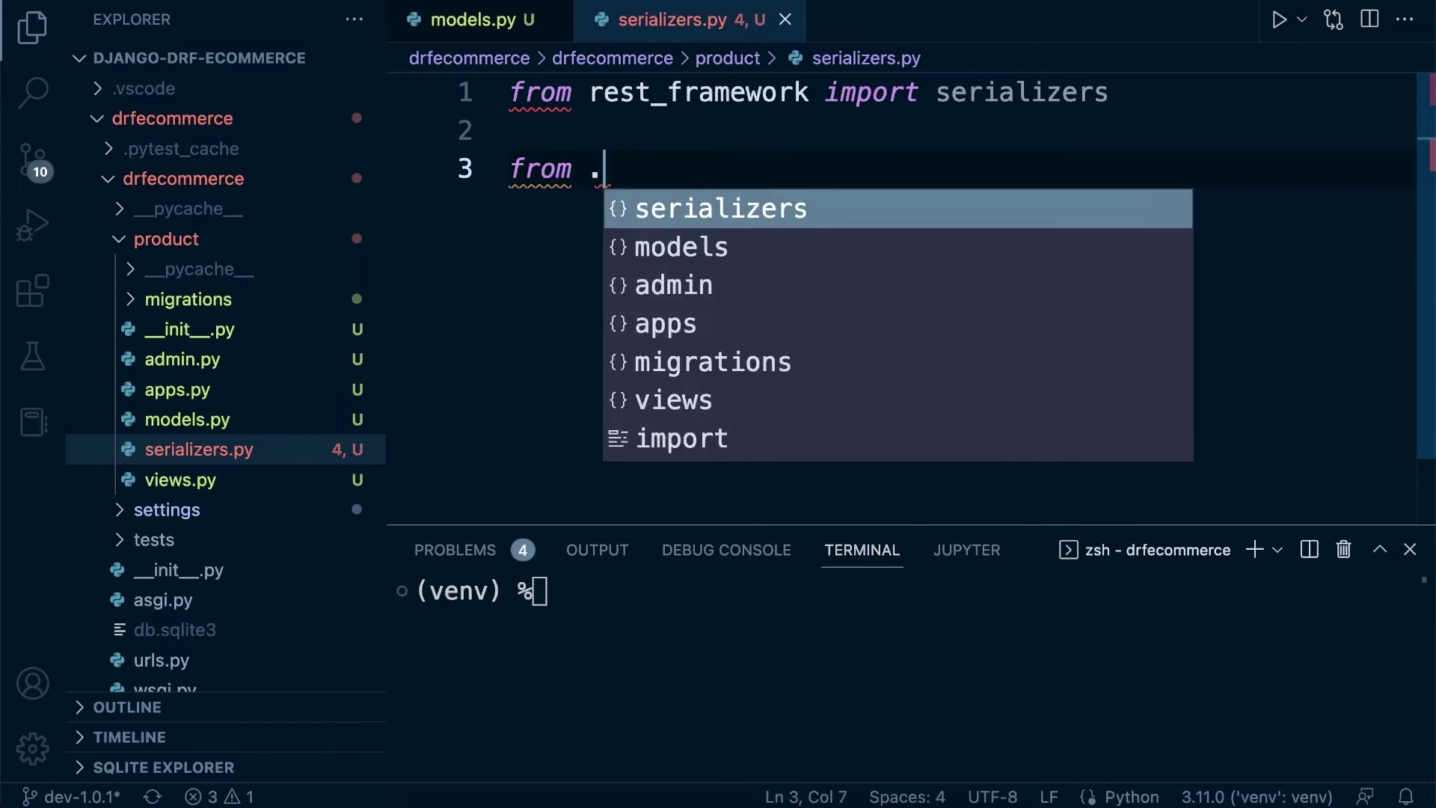
text(mode,l)
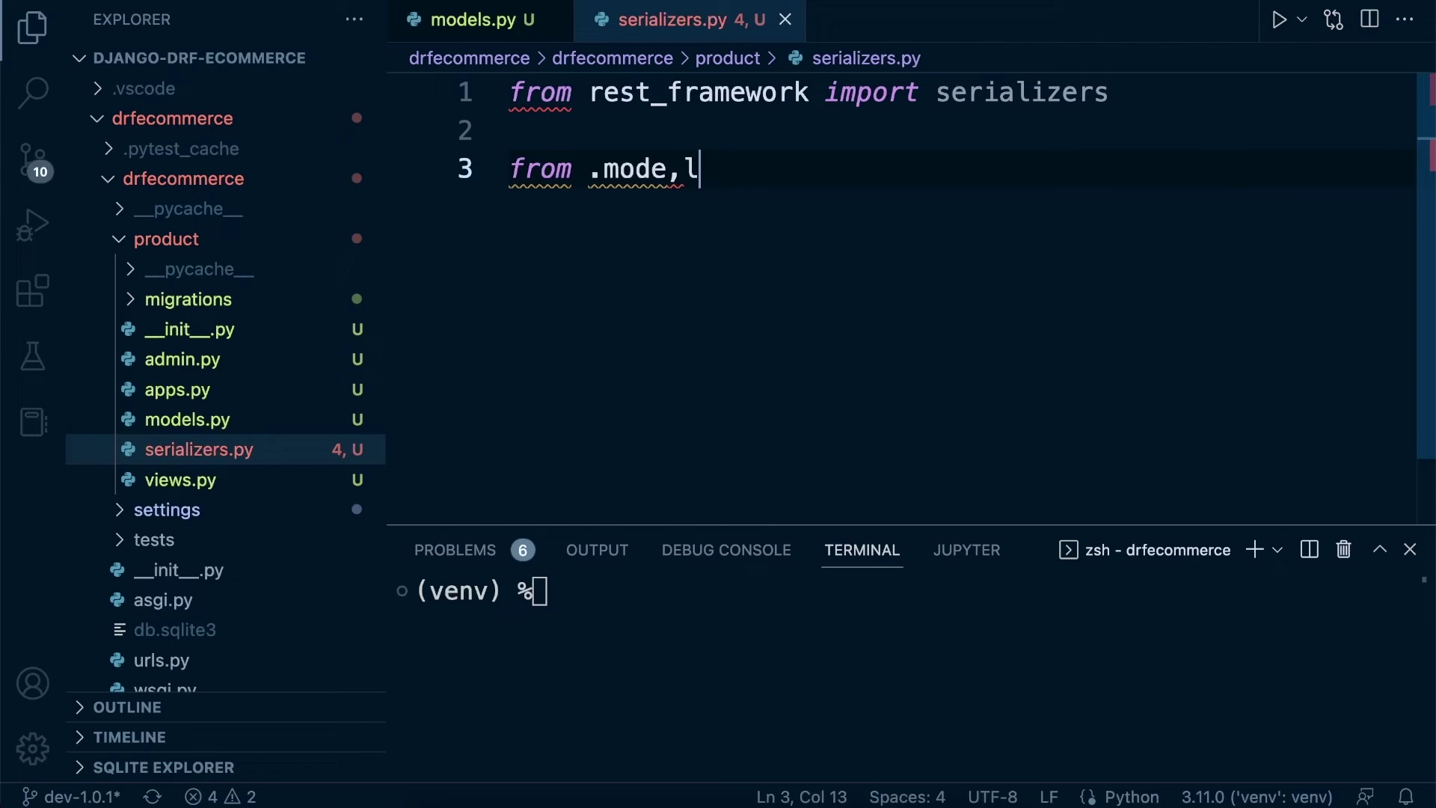
key(BackSpace)
key(BackSpace)
text(ls)
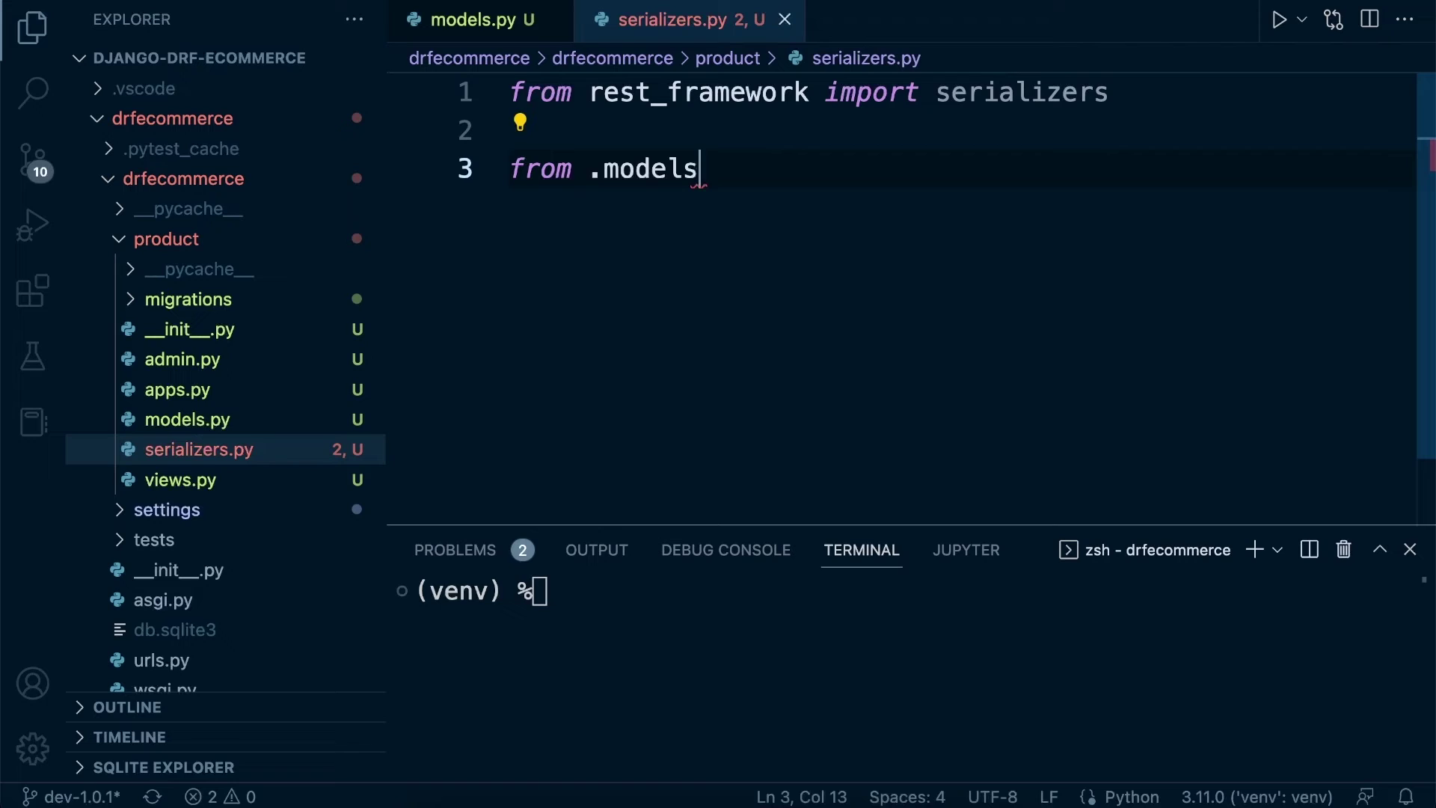
text( impot)
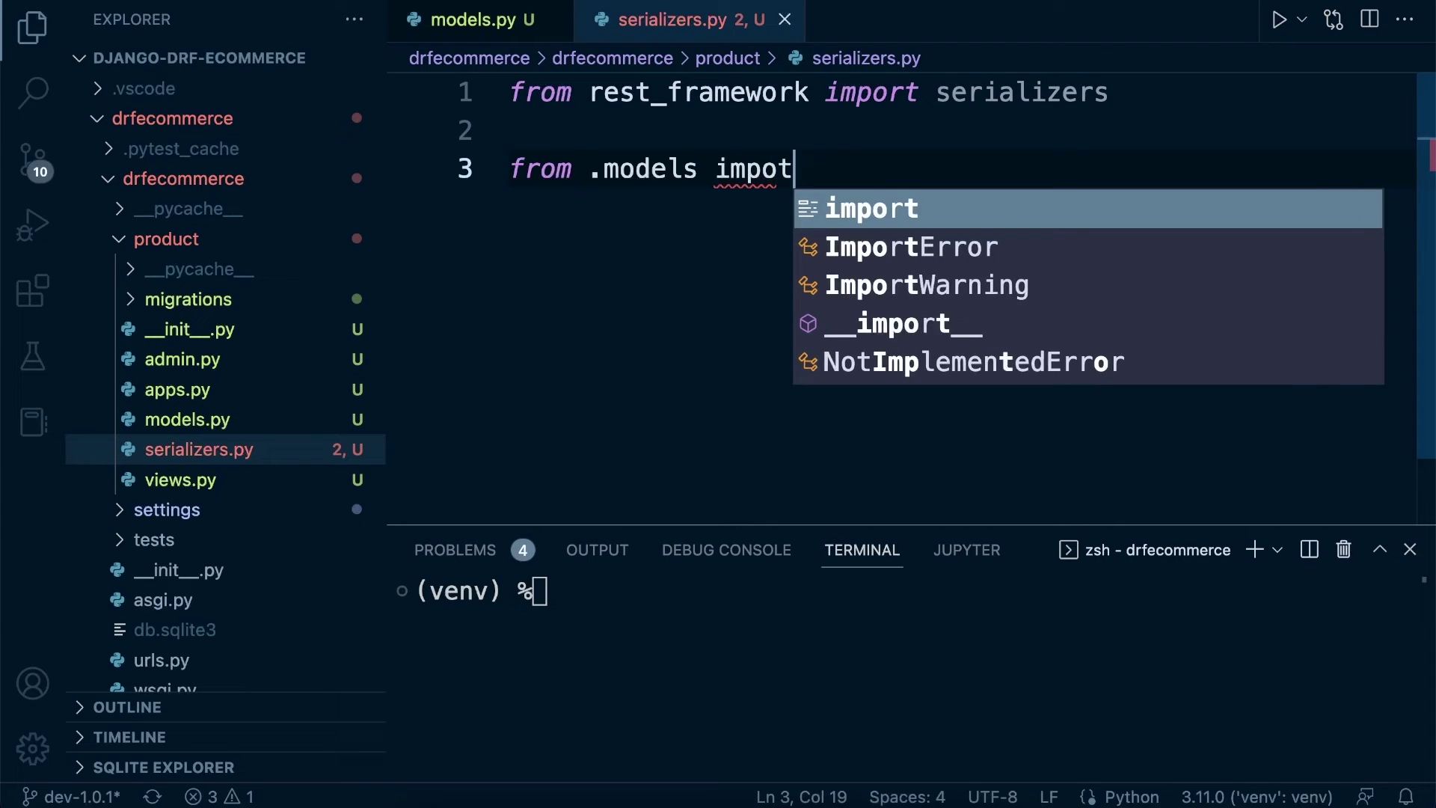
key(BackSpace)
text(rert)
key(BackSpace)
key(BackSpace)
key(BackSpace)
key(BackSpace)
text(t)
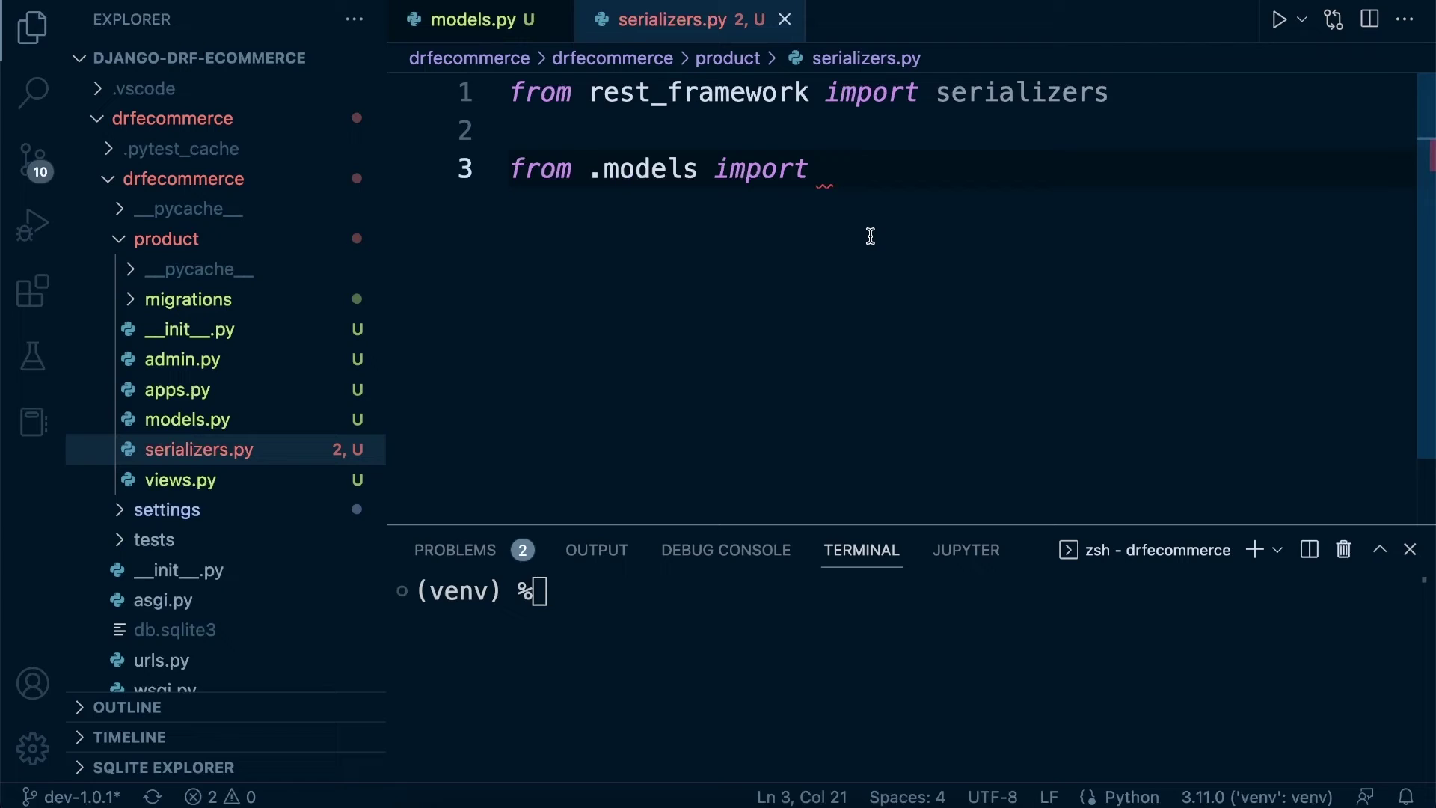
text(Brand)
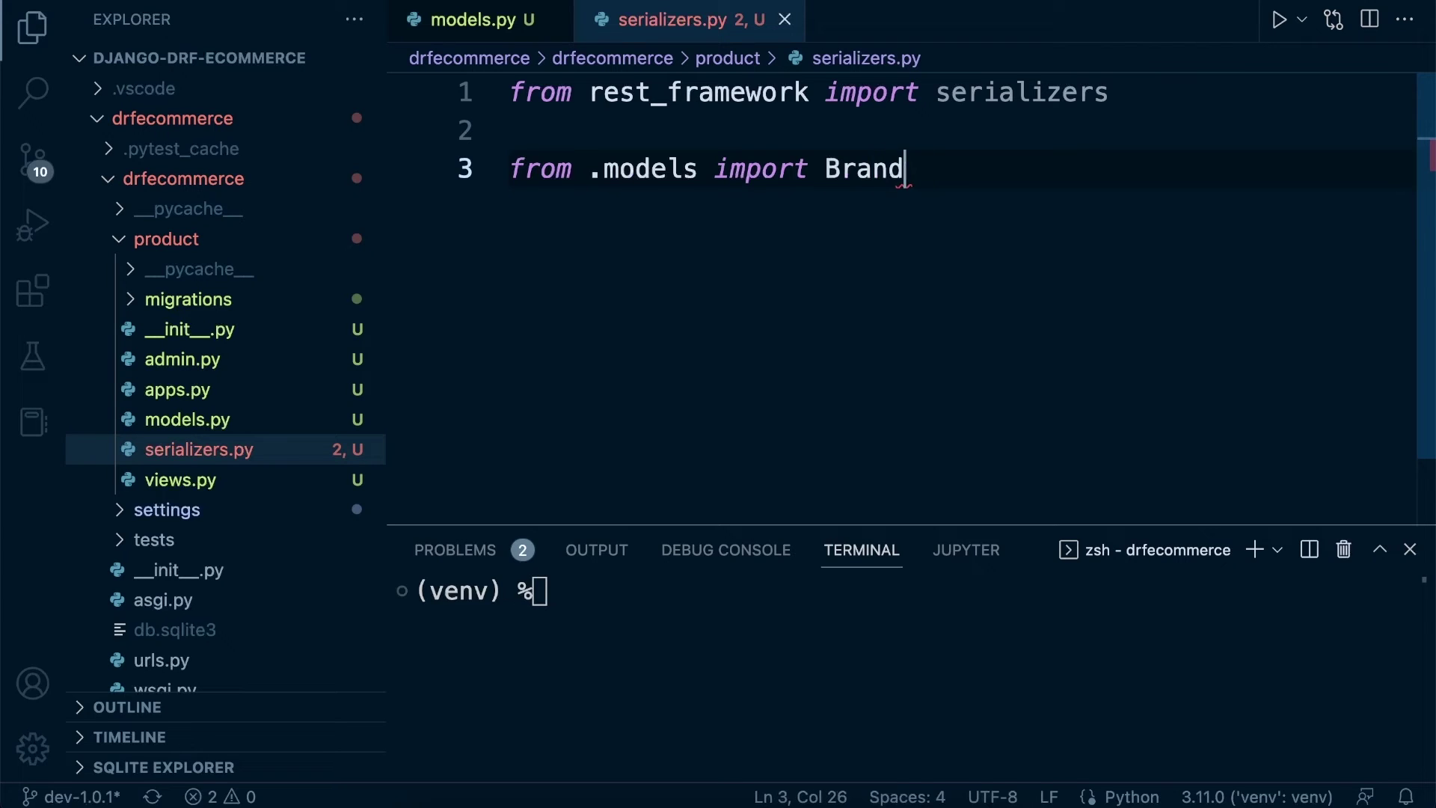
text(, Cat)
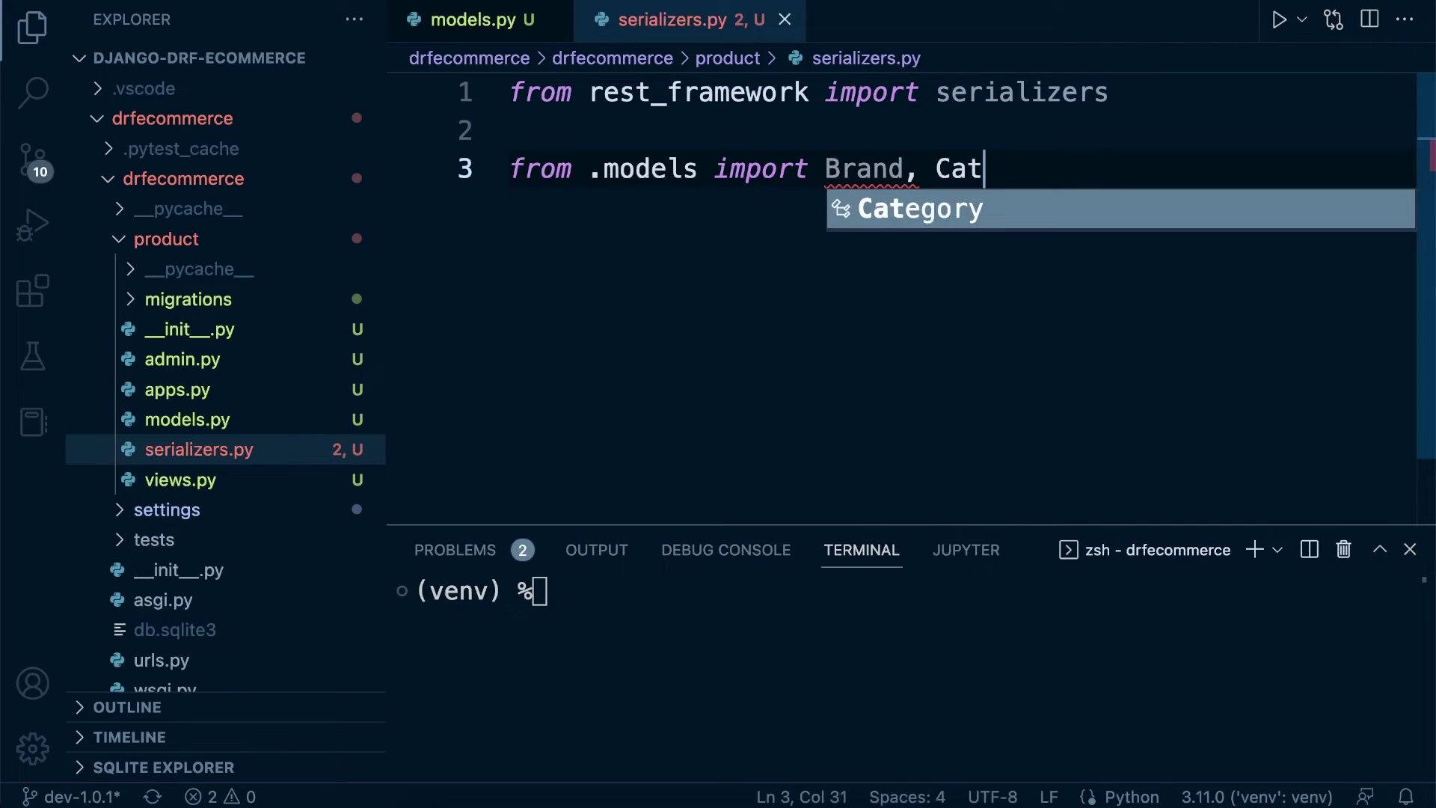
text(egory, Prod)
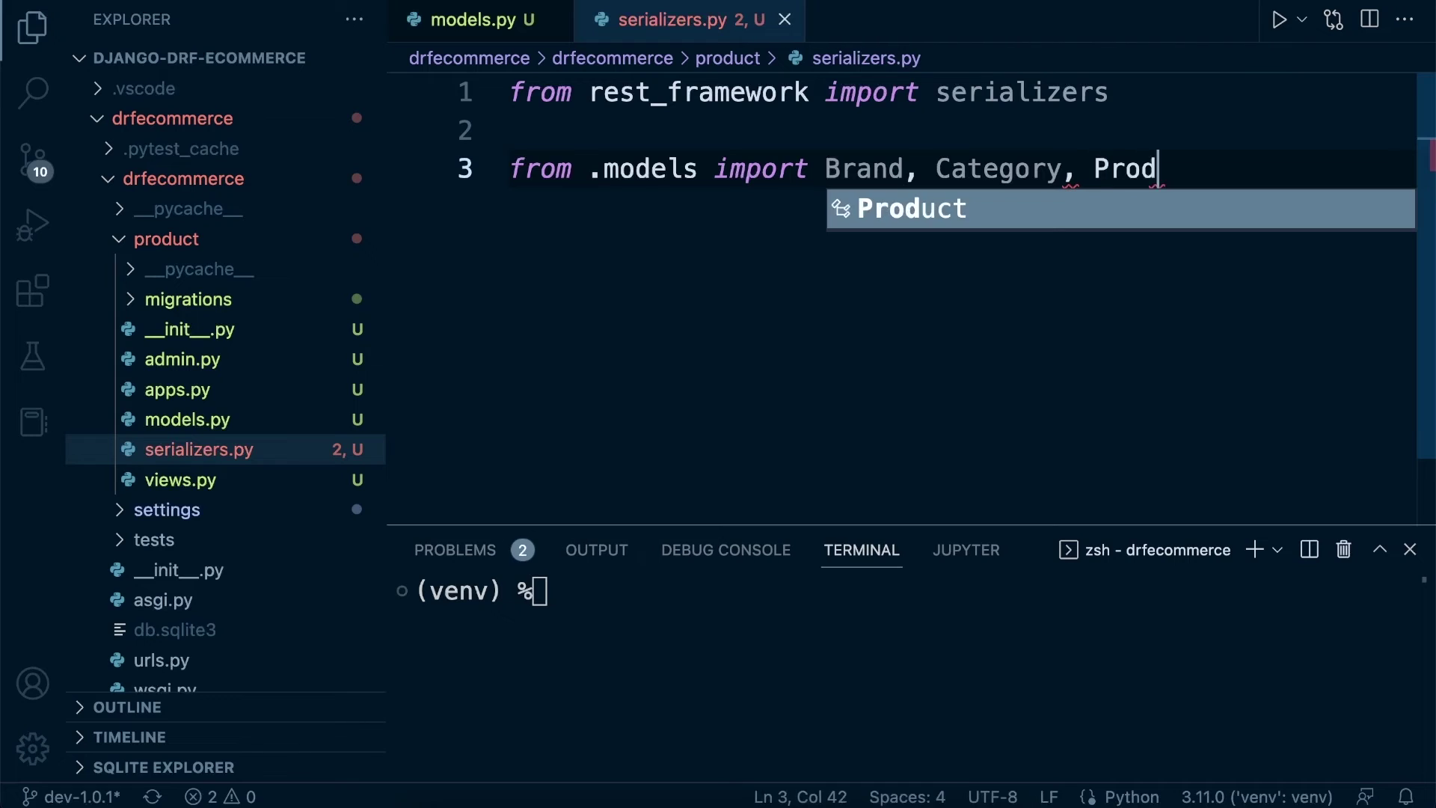
text(uct)
key(Return)
key(ctrl+s)
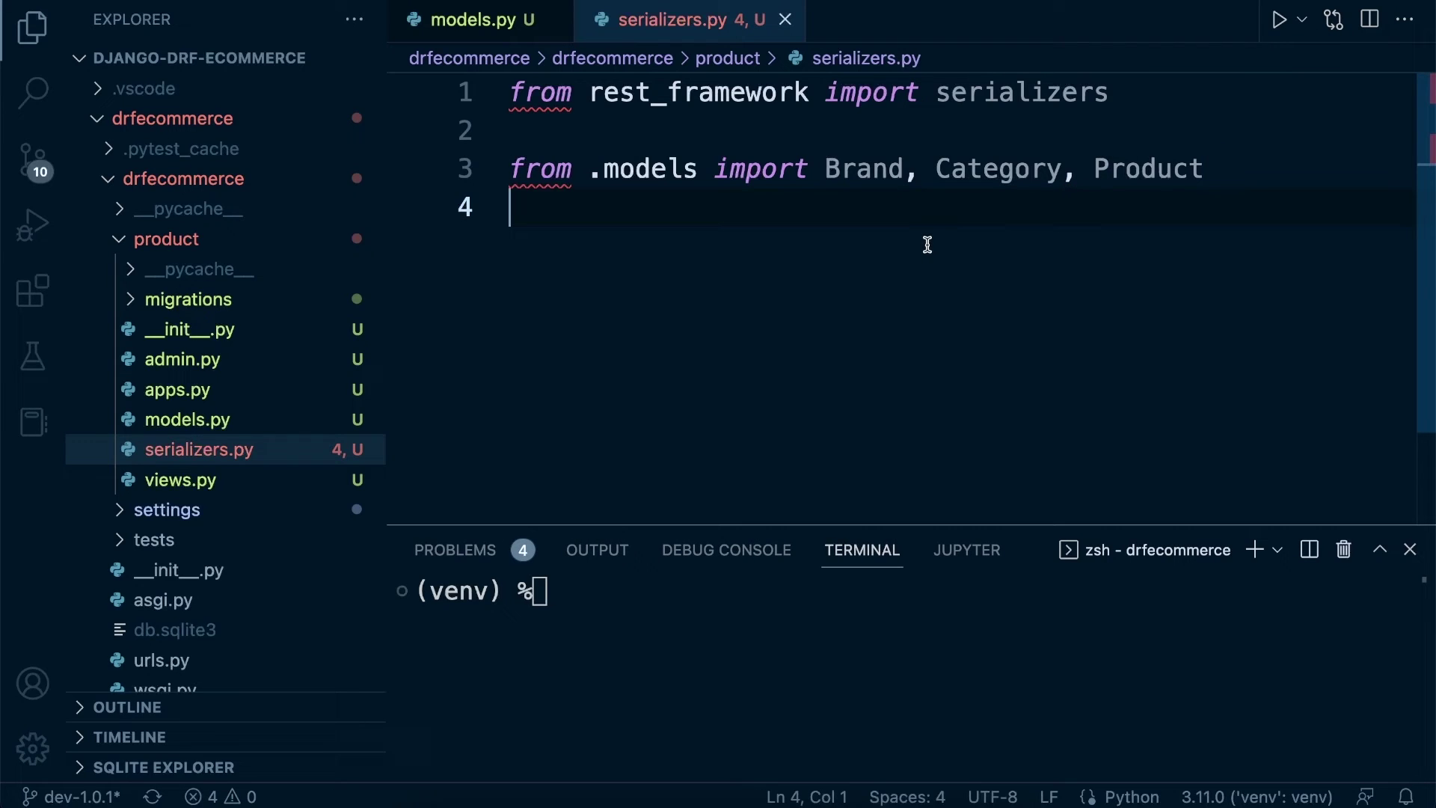
Step: Declare 'class CategorySerializer(serializers.ModelSerializer):' below the imports
key(Return)
key(Return)
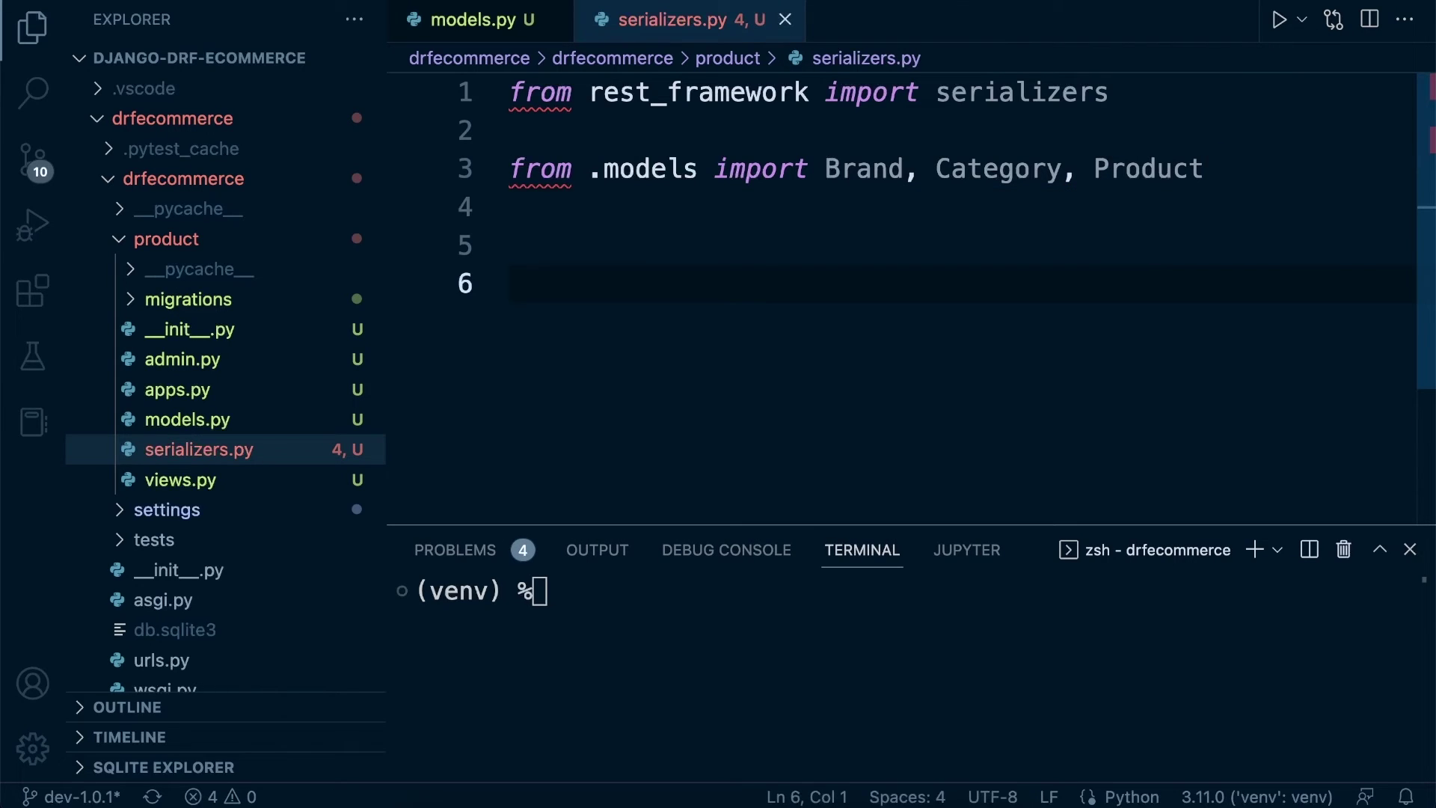
text(class )
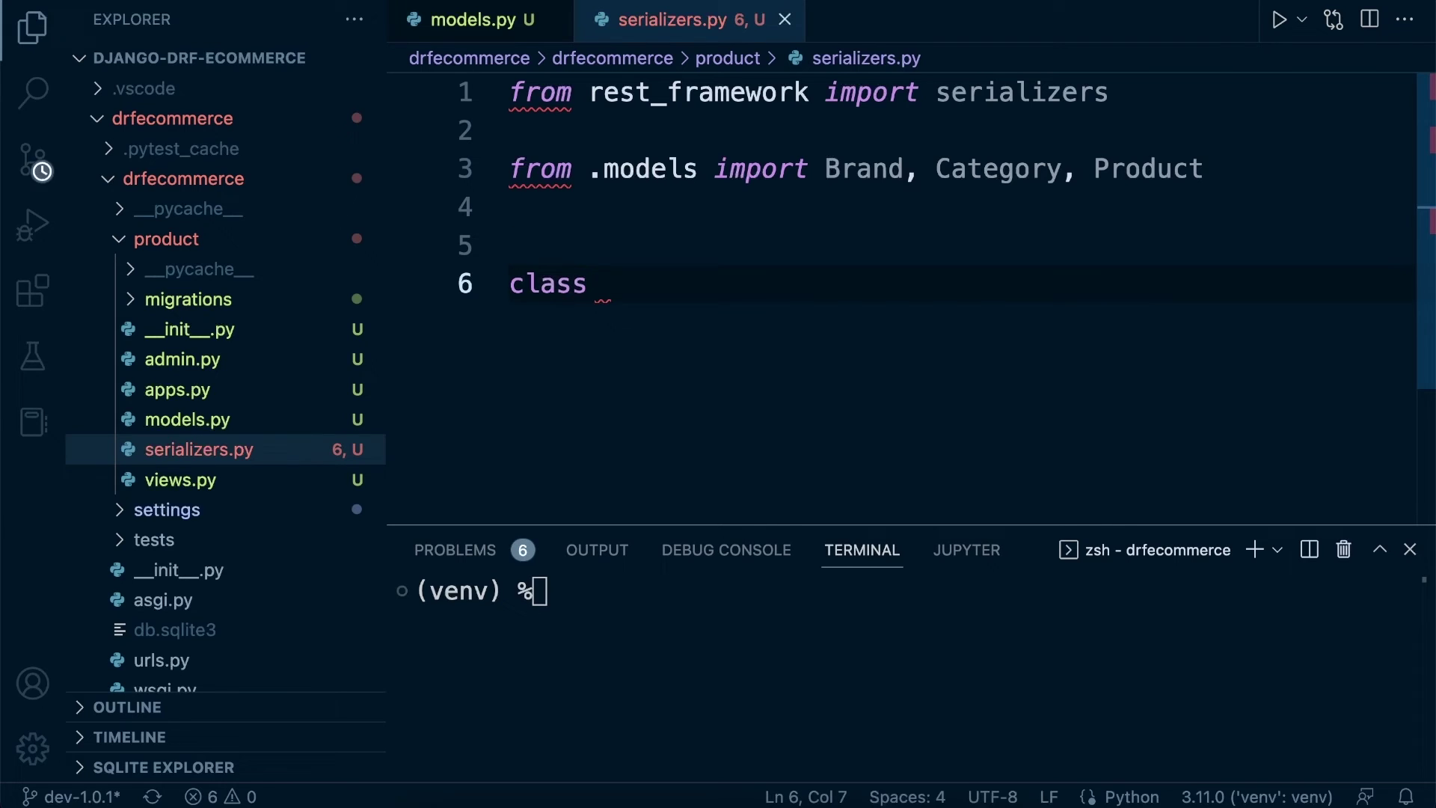
text(Category)
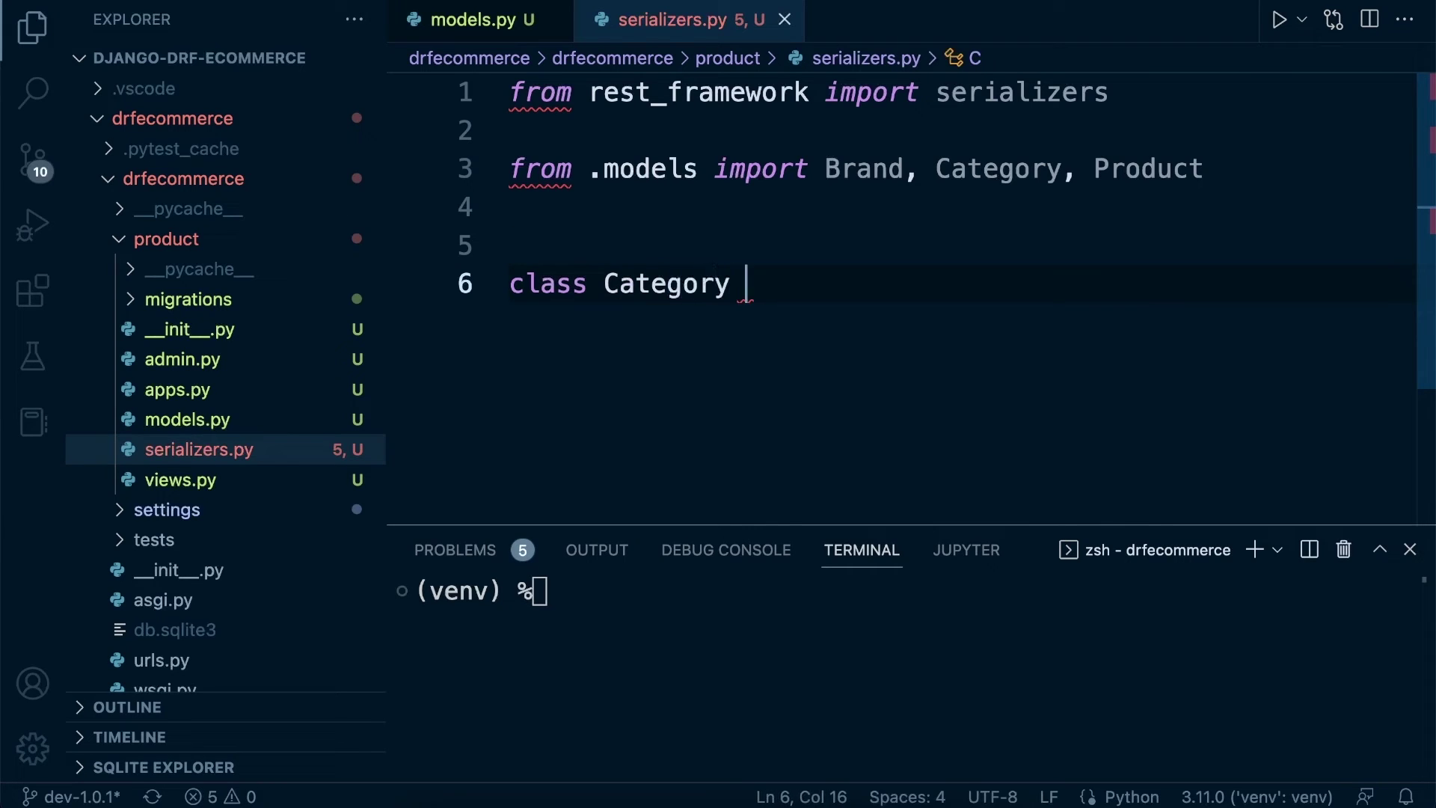
key(BackSpace)
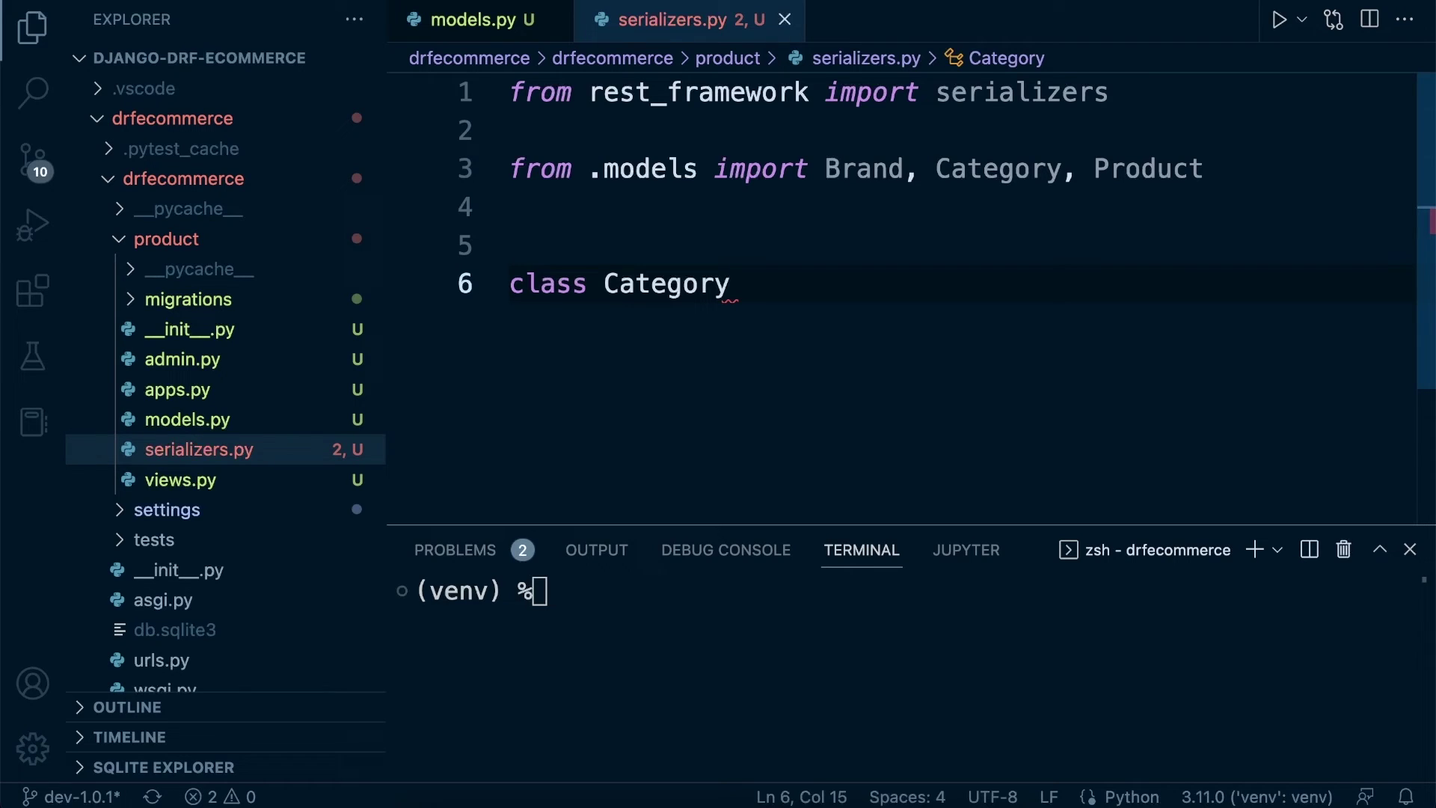
text(Seri)
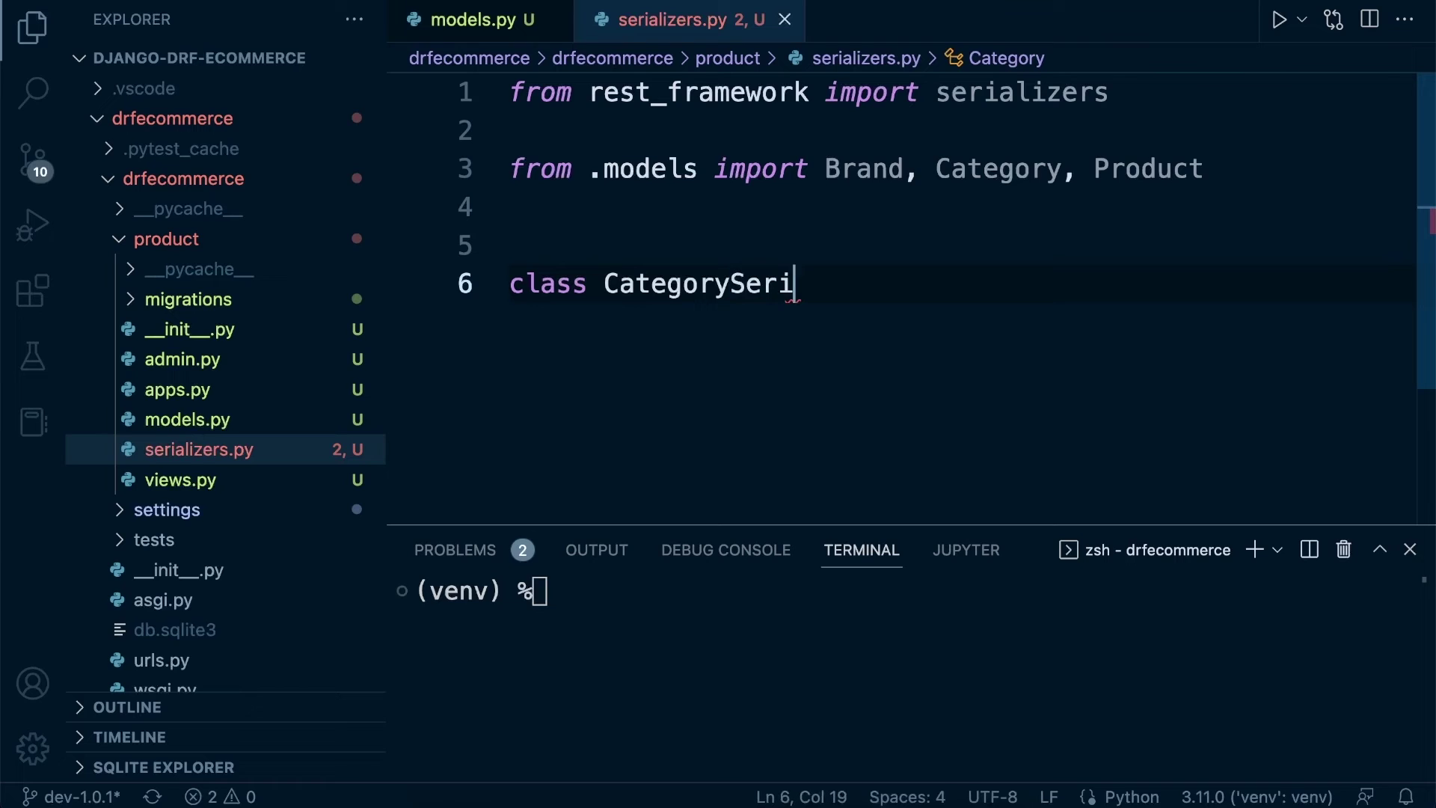
text(alizer)
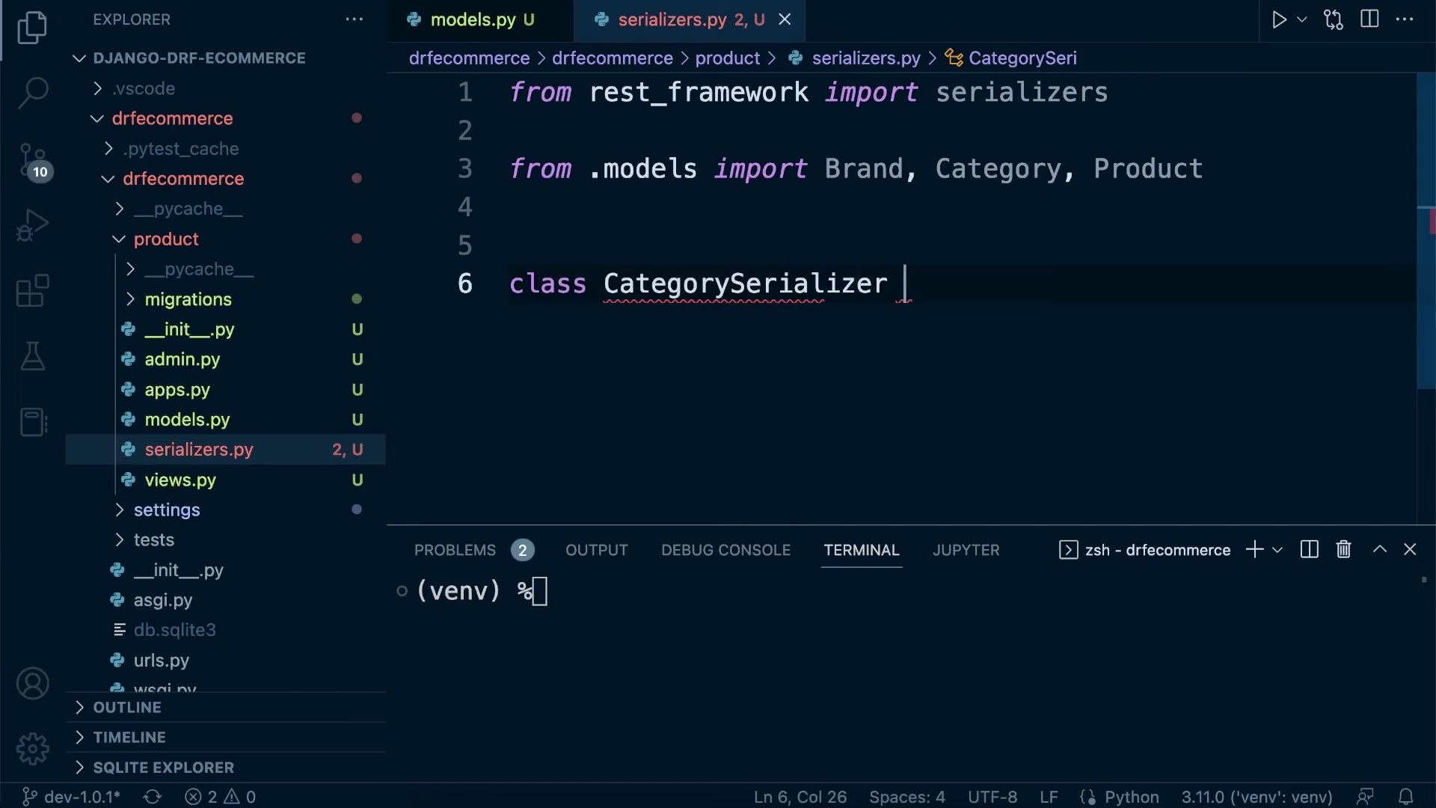
key(BackSpace)
text((se)
key(Tab)
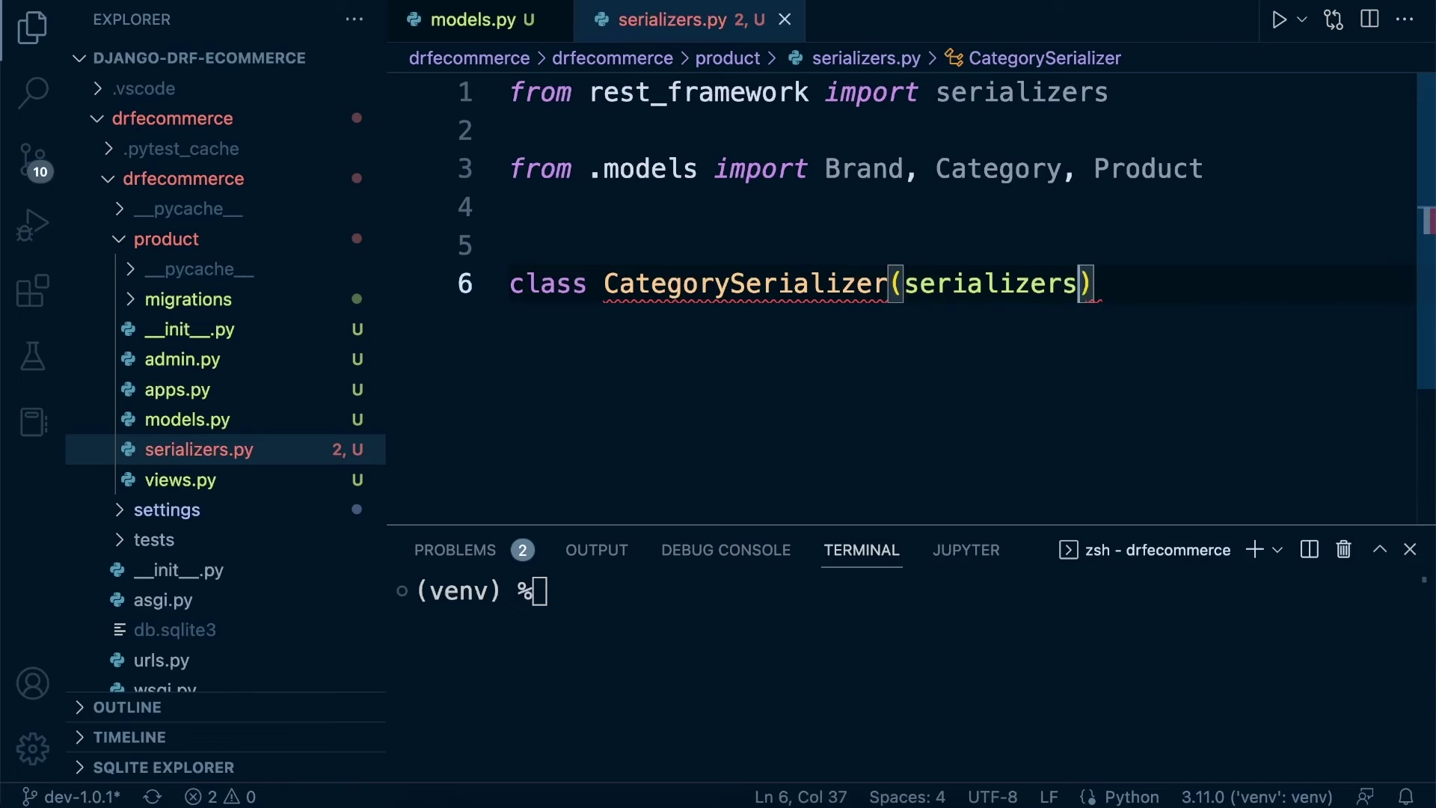
text(.Mosdel)
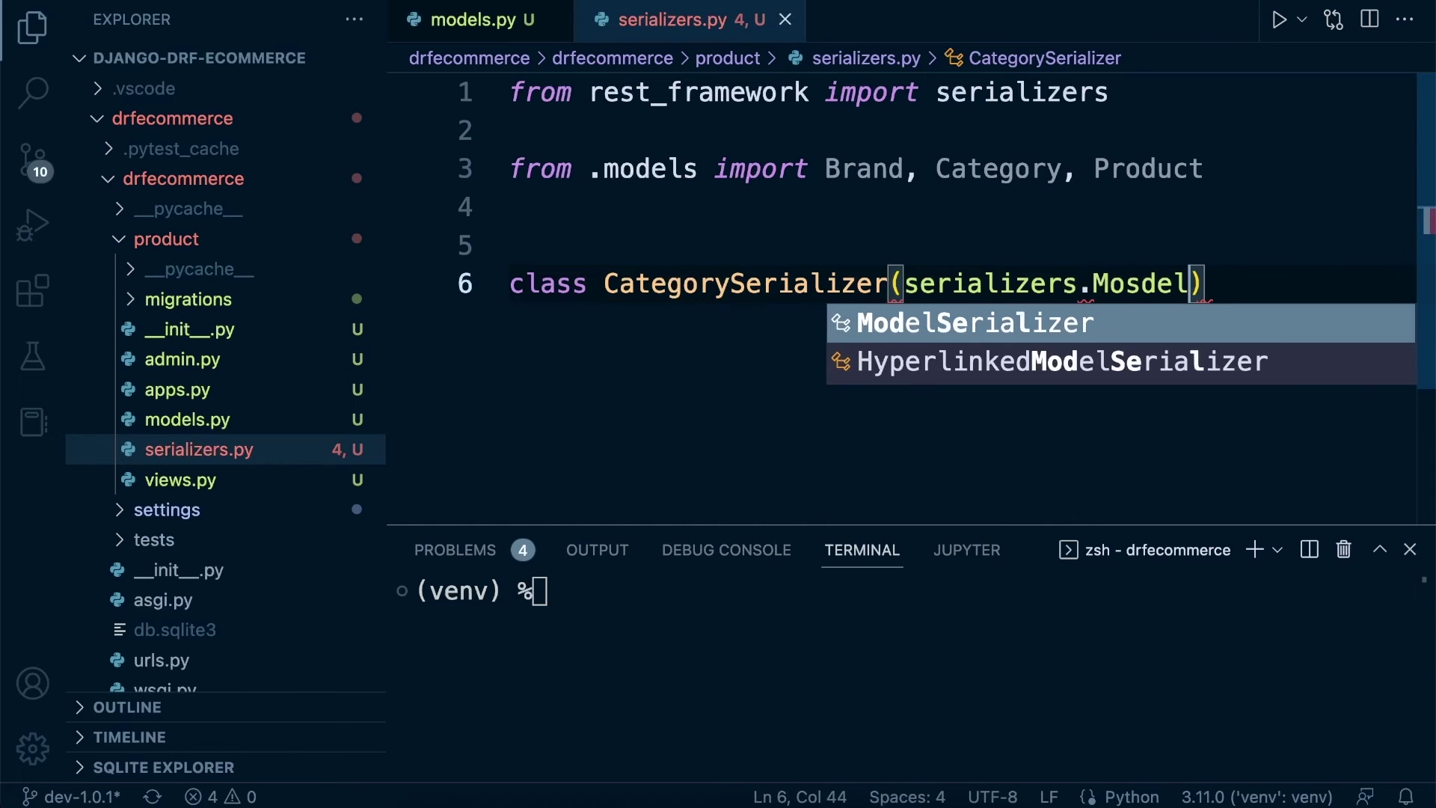
key(BackSpace)
key(BackSpace)
key(BackSpace)
text(el)
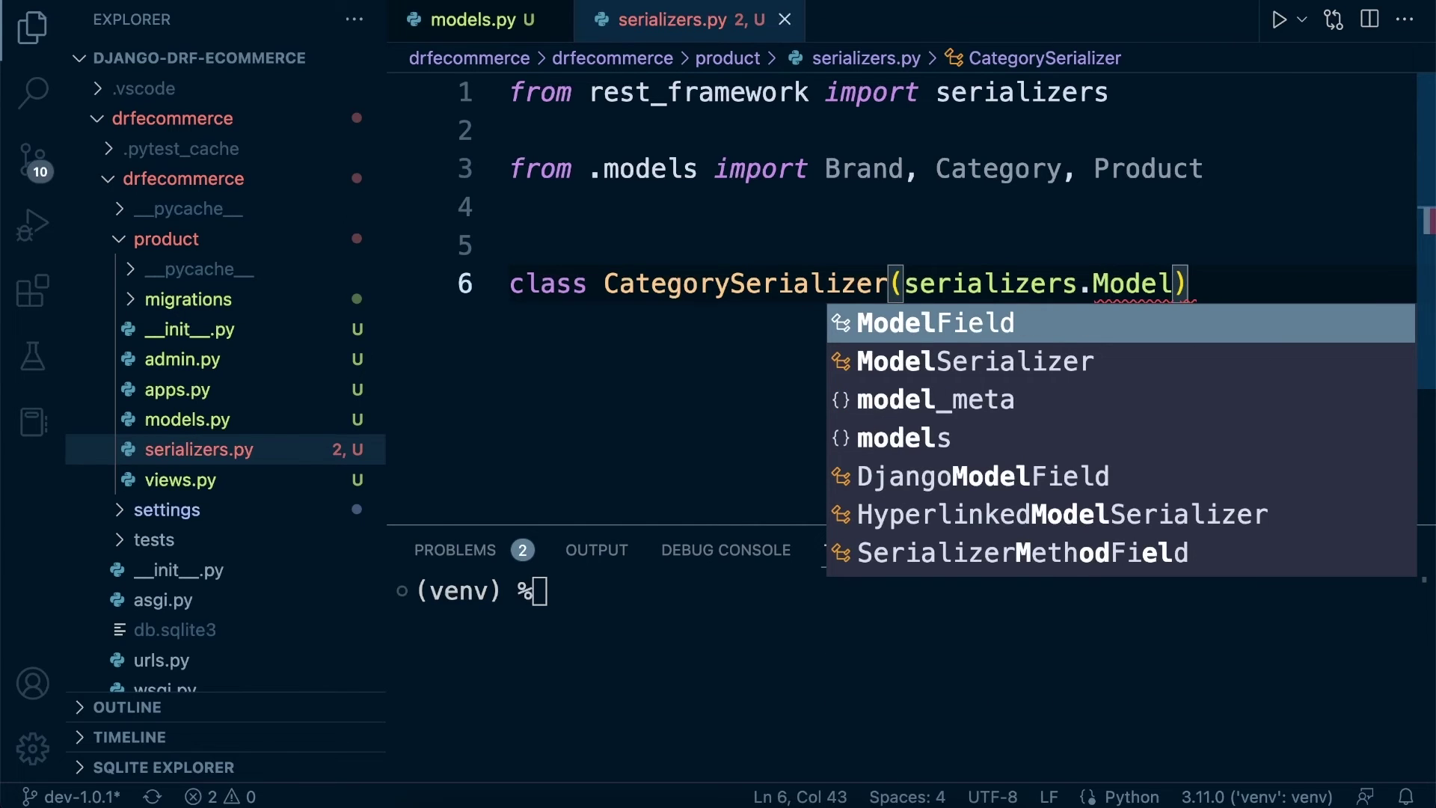
key(Down)
key(Tab)
key(Right)
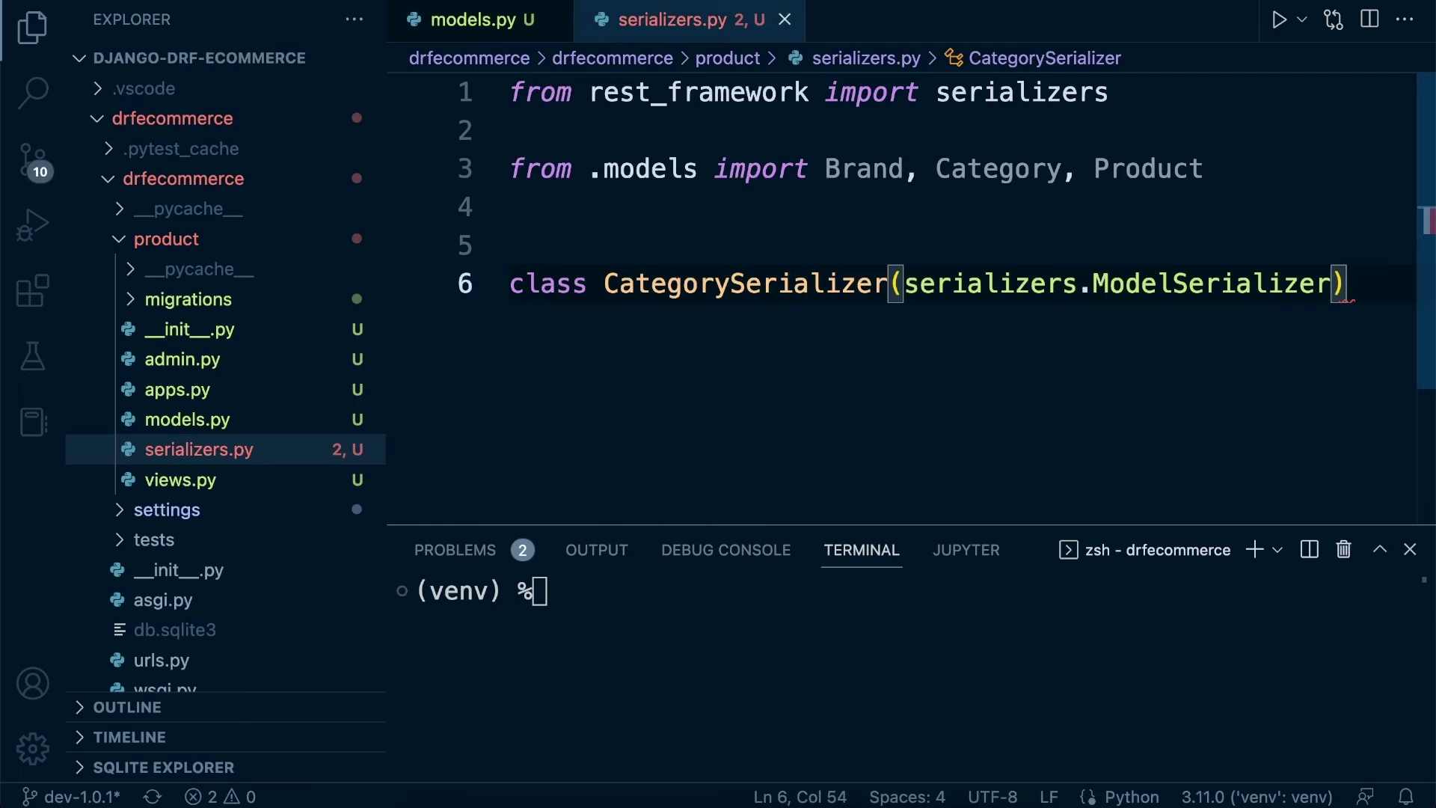
text(:)
Step: Begin a nested 'class Meta:' inside CategorySerializer
key(Return)
text(class )
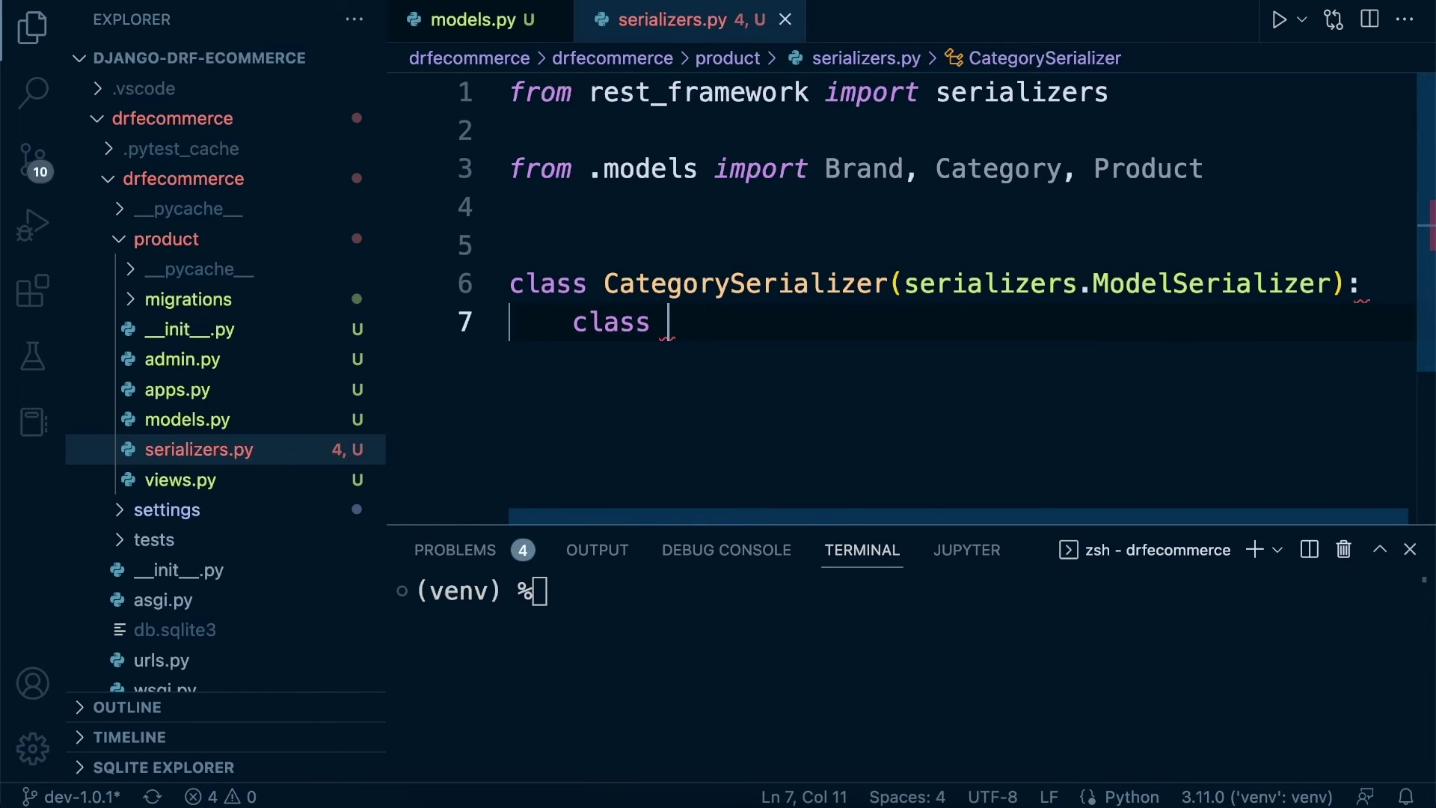
text(Mea)
key(BackSpace)
text(ta)
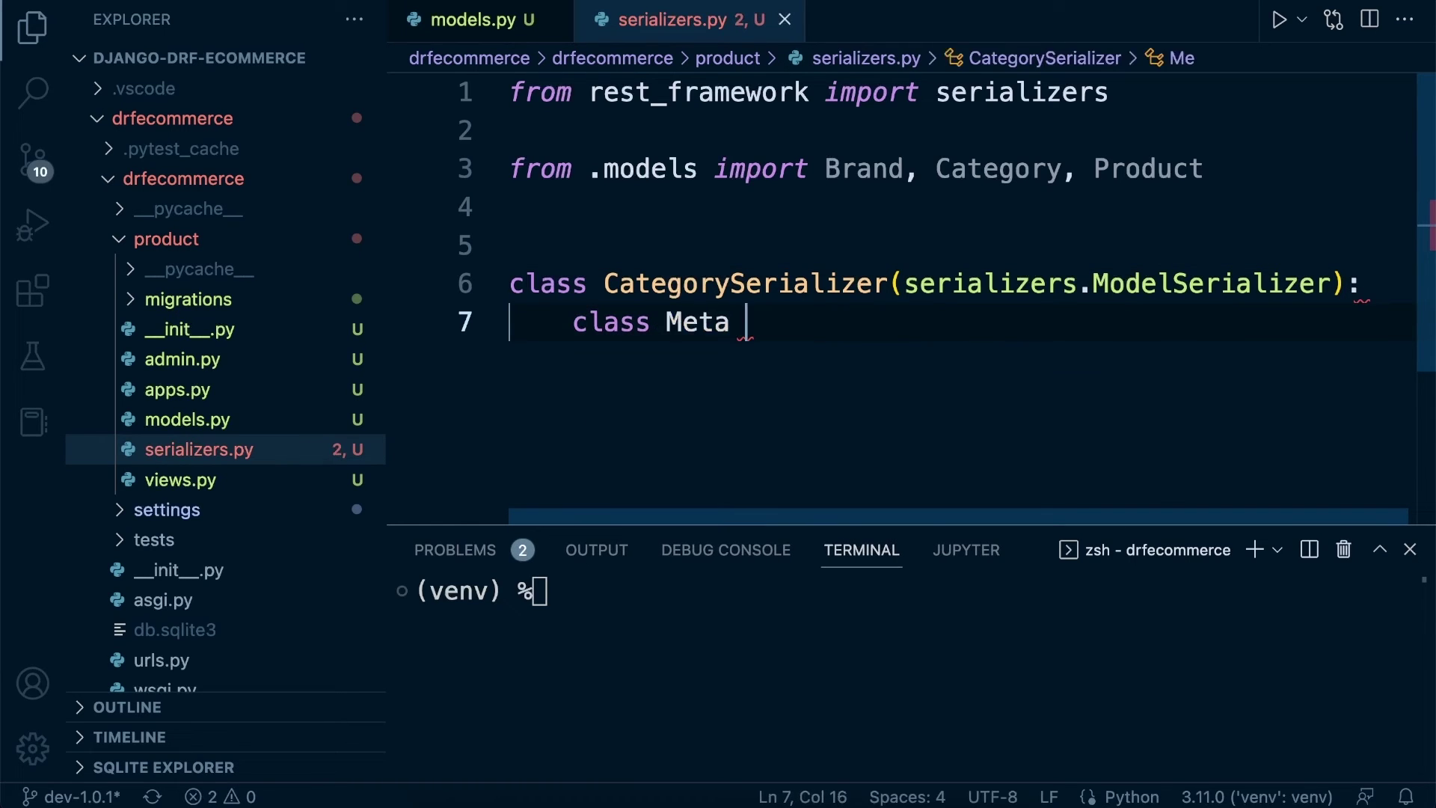
key(BackSpace)
text(:)
Step: Fill the Meta block with model = Category and fields = "__all__", then save
key(Return)
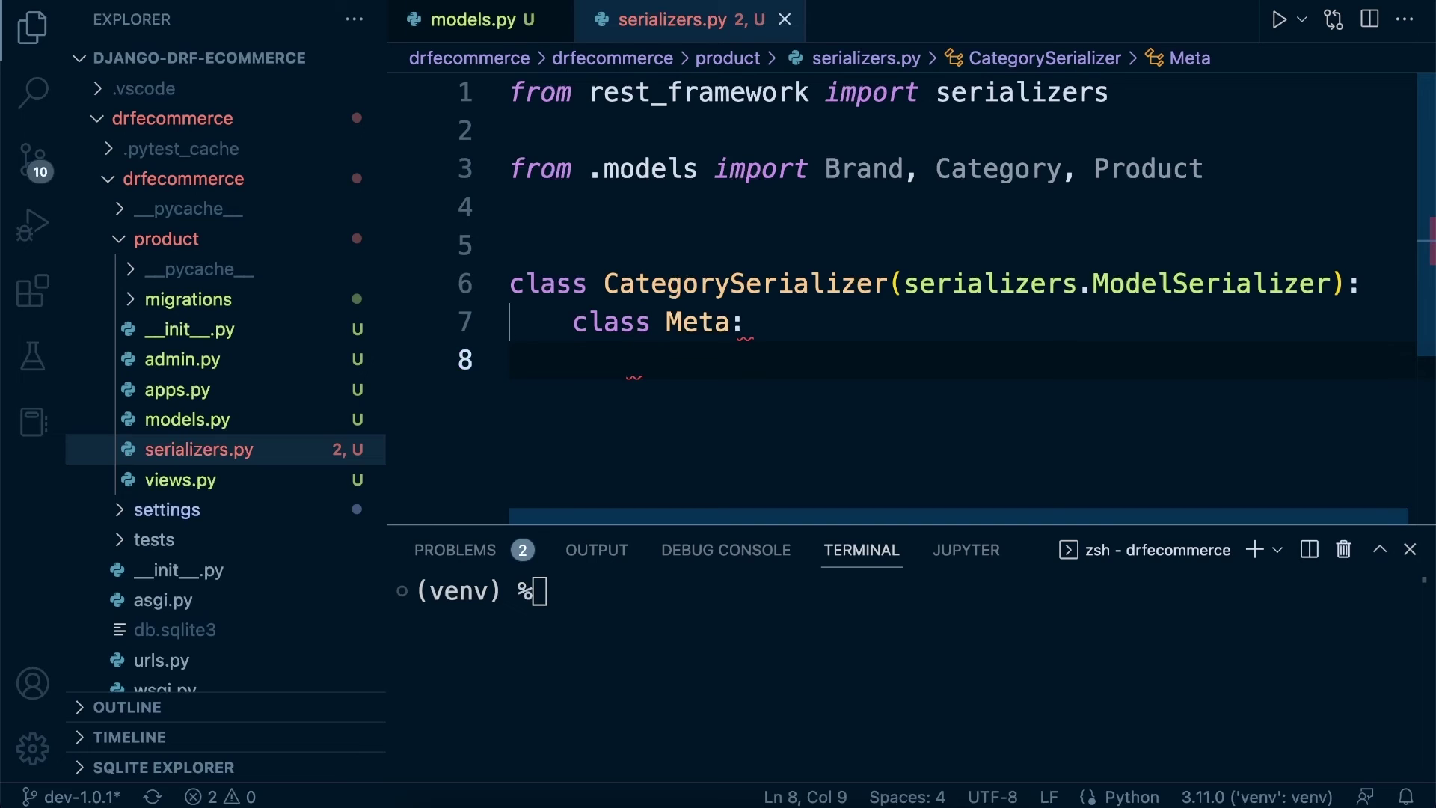
text(mldel)
key(BackSpace)
key(BackSpace)
key(BackSpace)
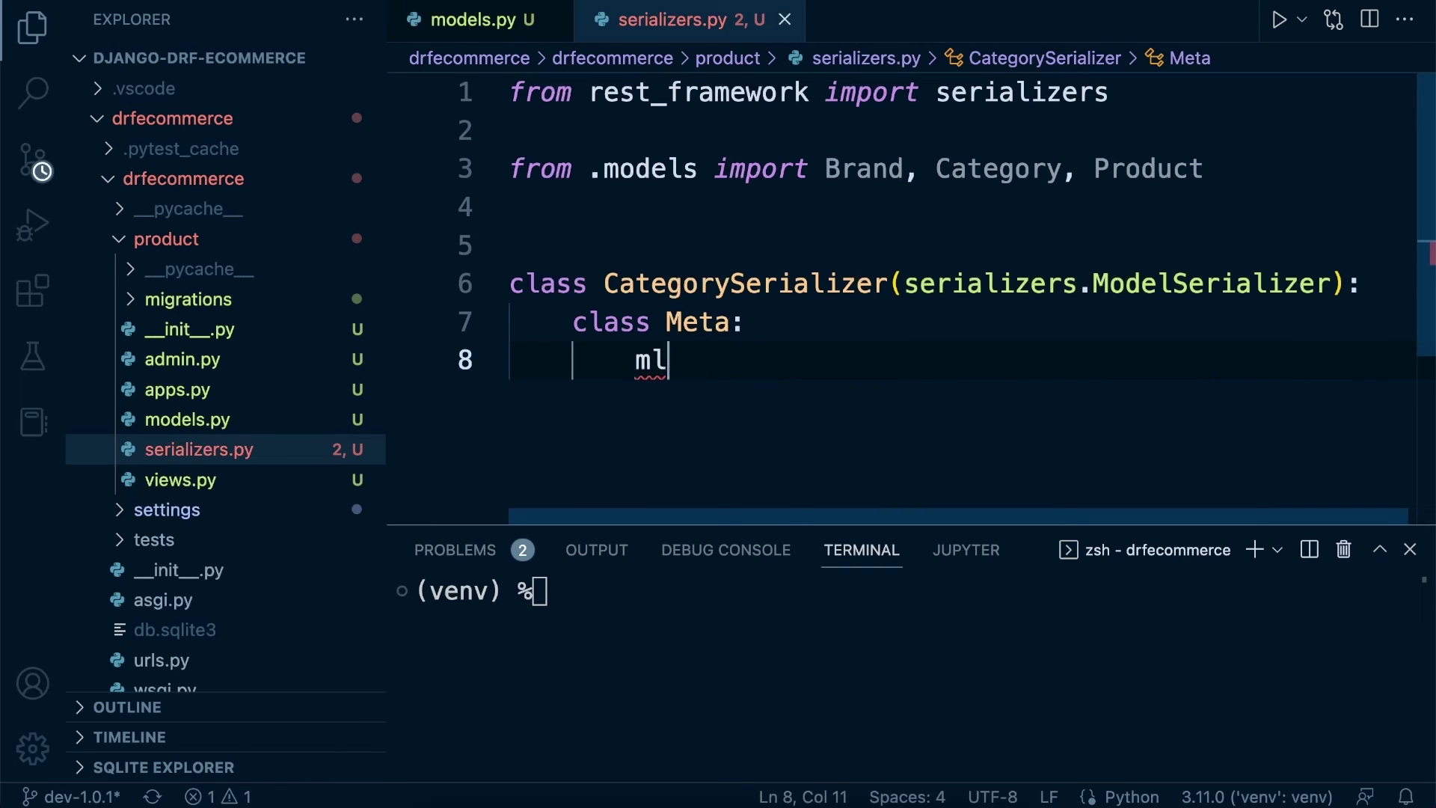
key(BackSpace)
text(odel.)
key(BackSpace)
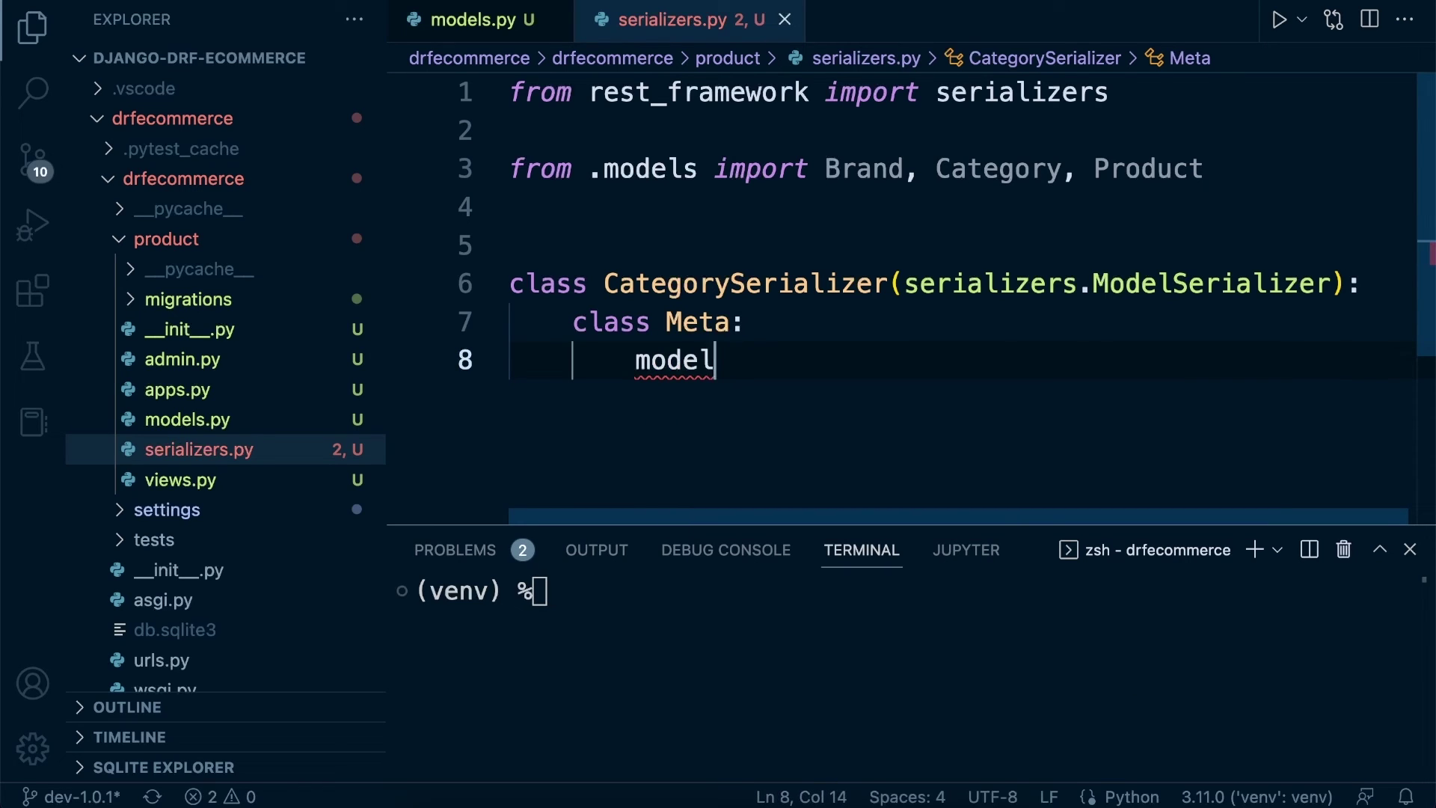
text( = Cat)
key(Tab)
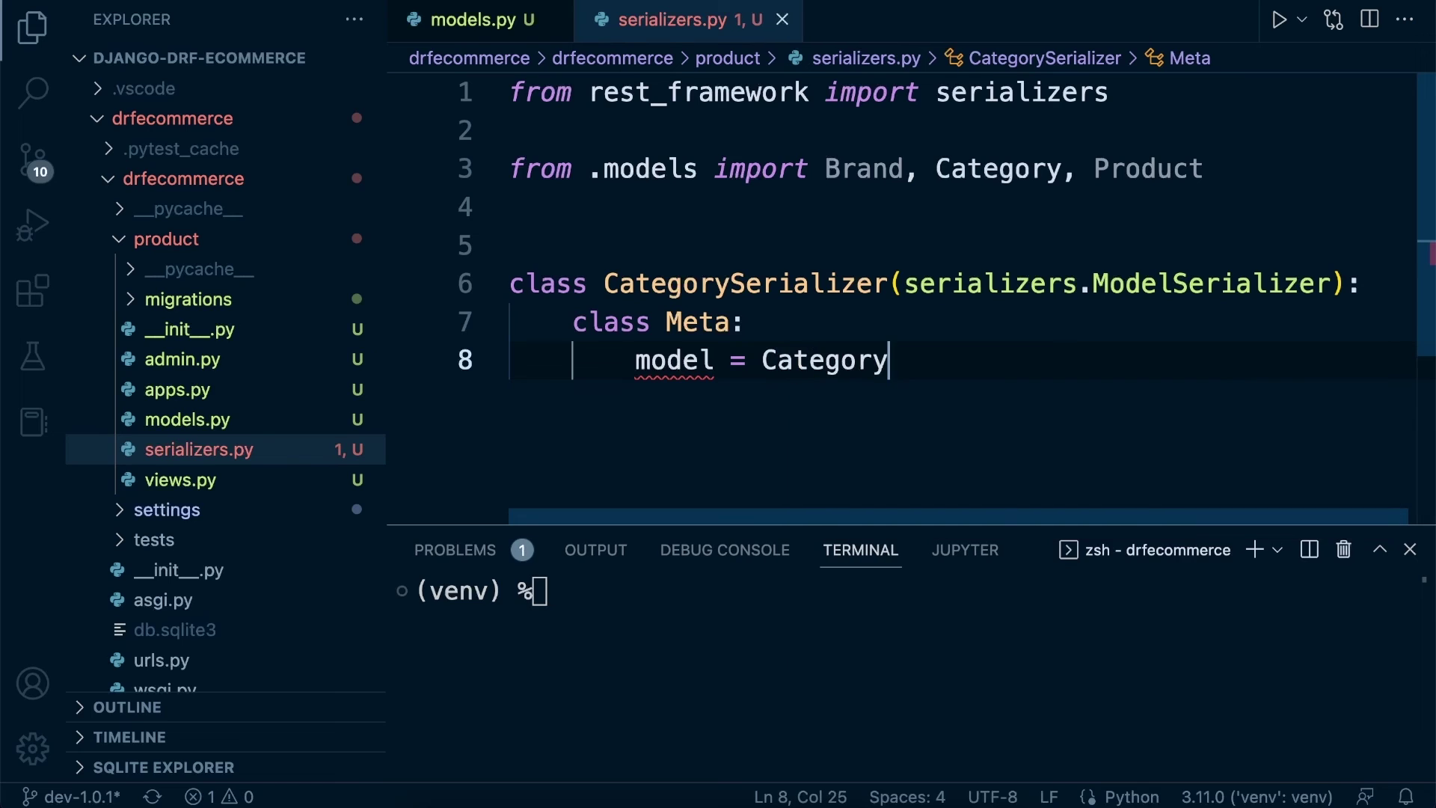
key(Return)
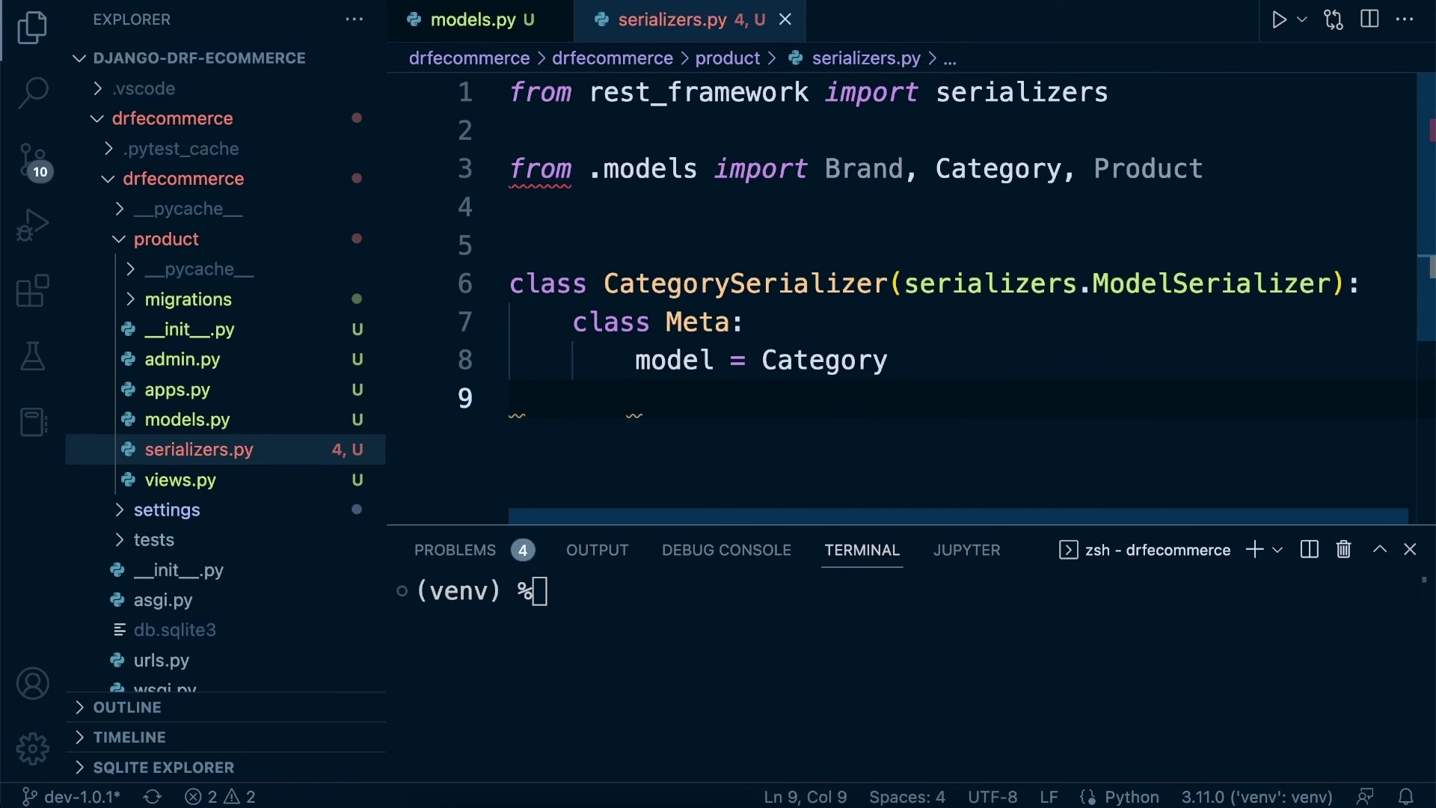
text(field)
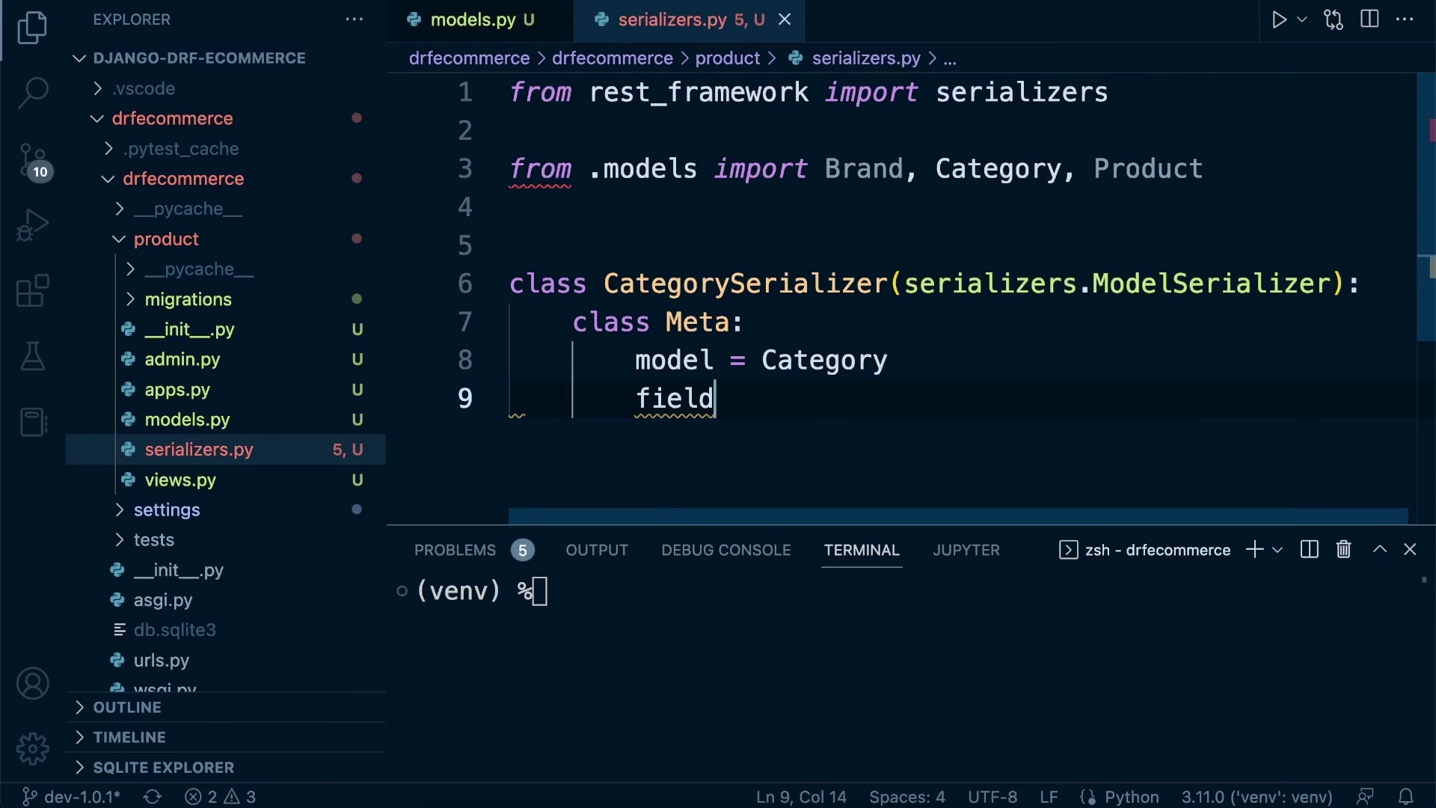
text(s )
text(= "__)
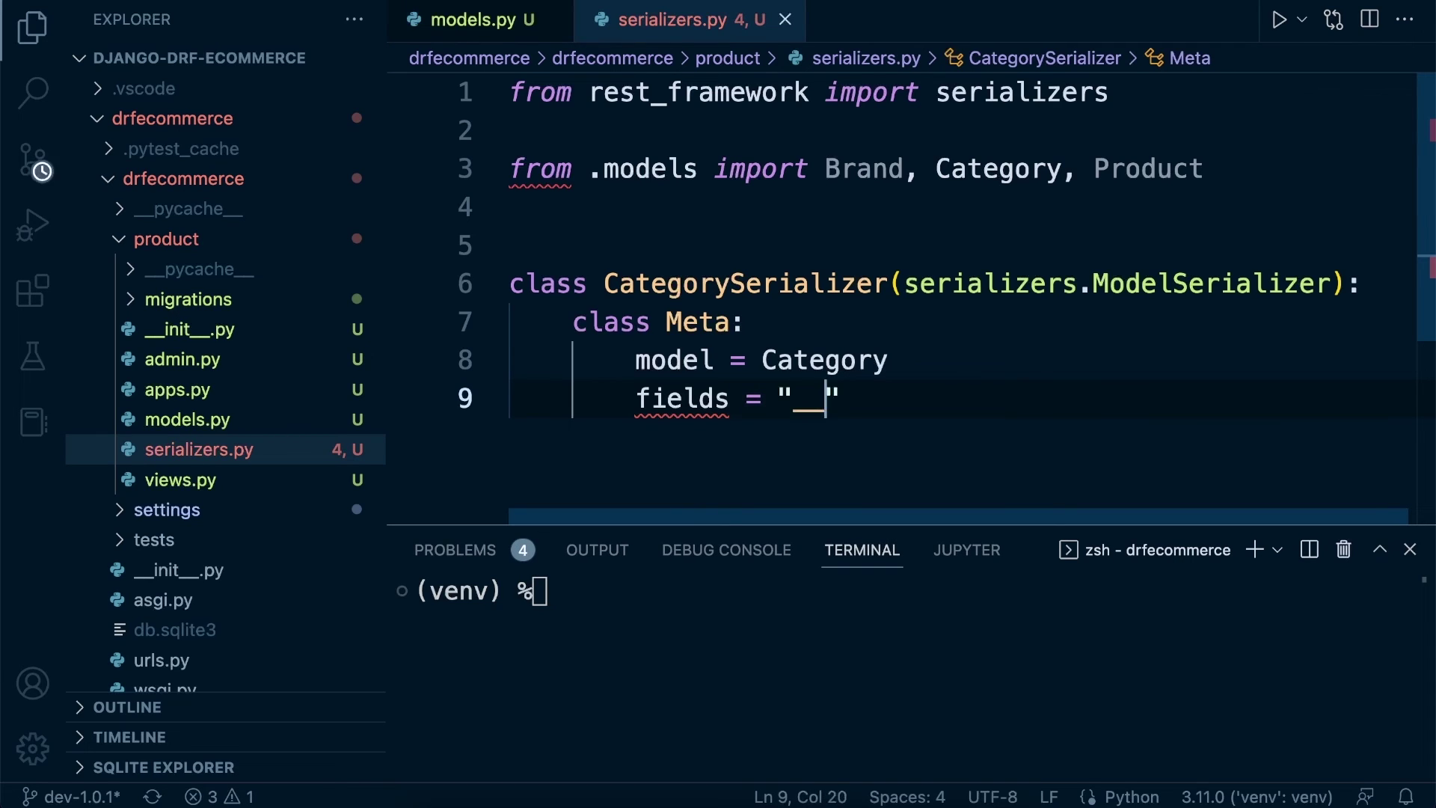
text(all__)
key(ctrl+s)
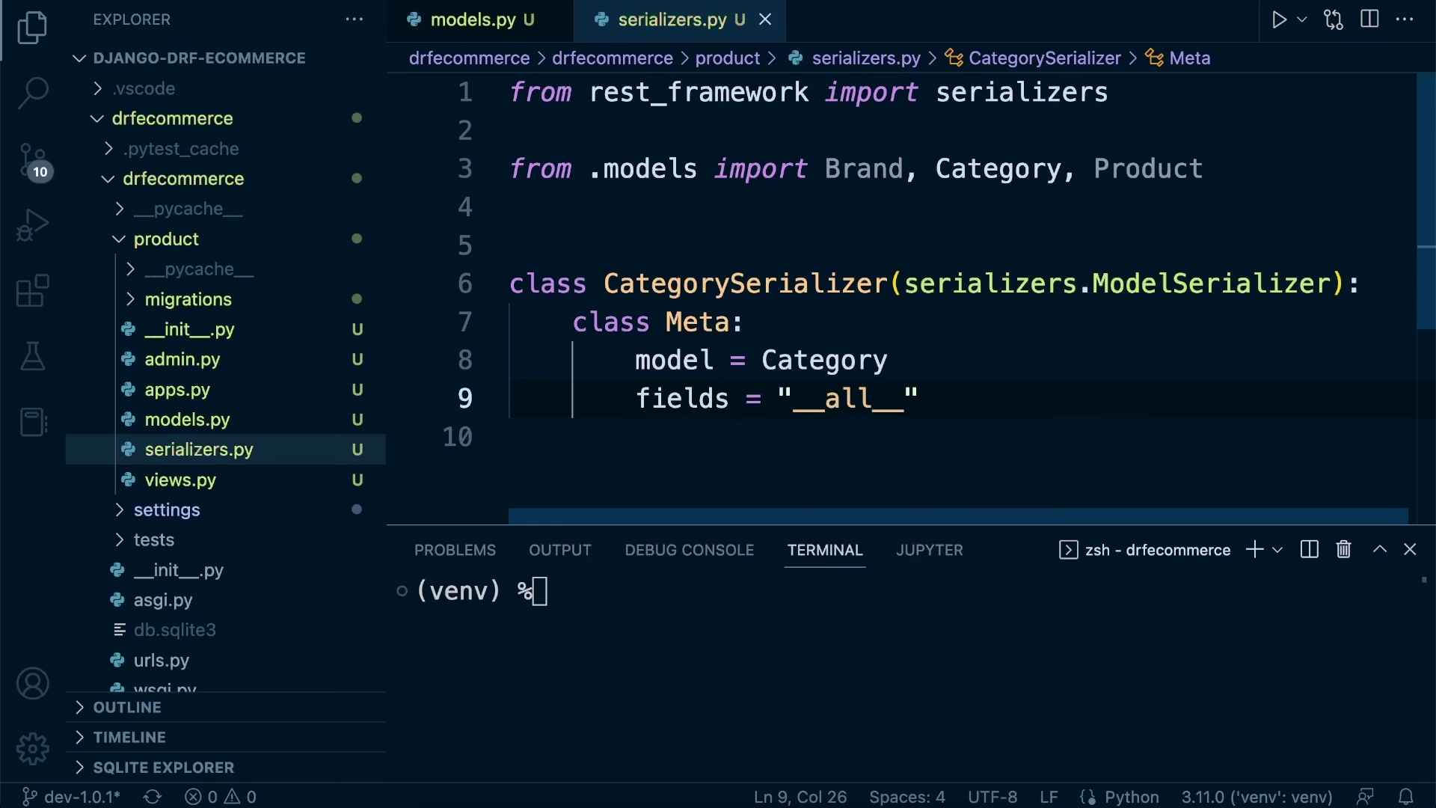
click(953, 405)
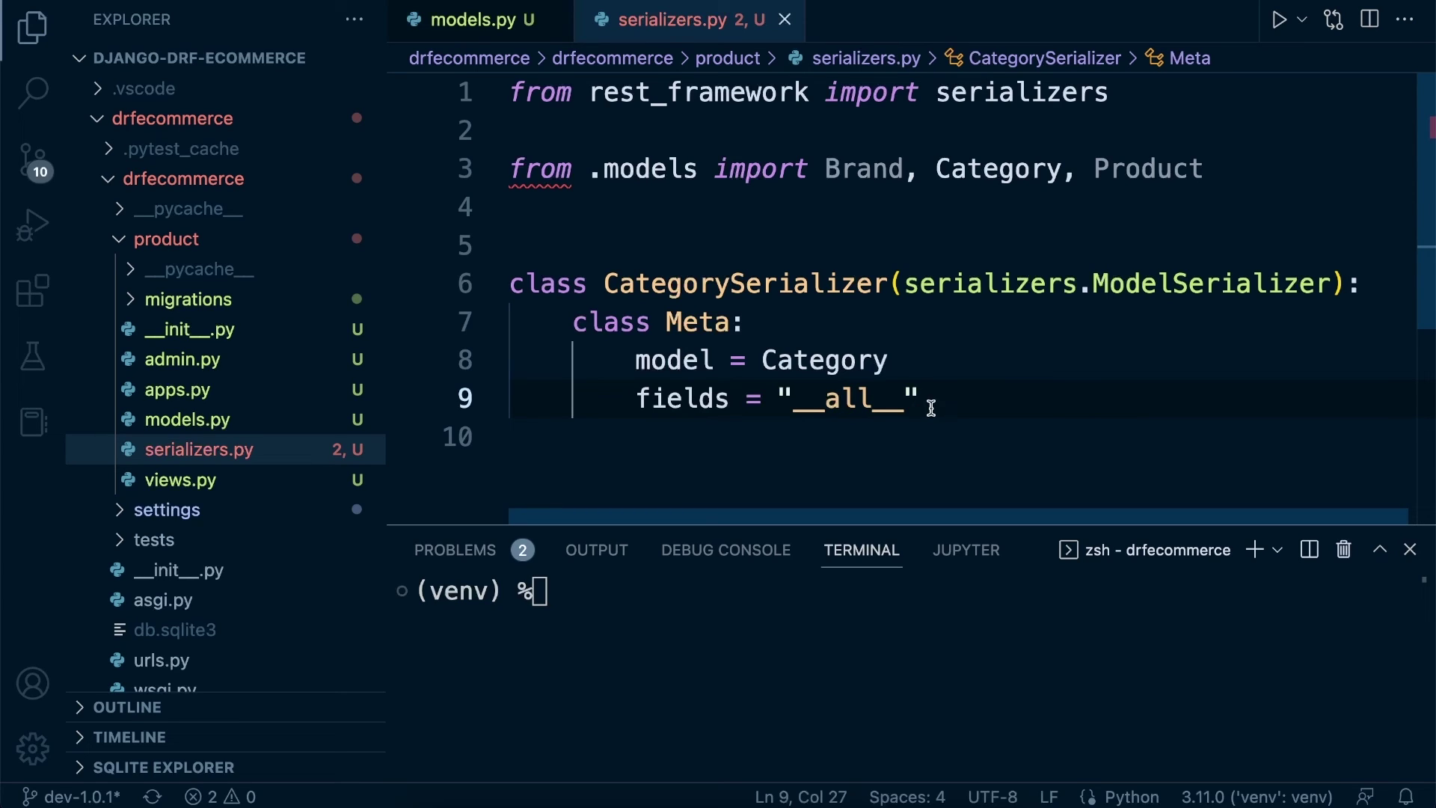
scroll(944, 359, down, 5)
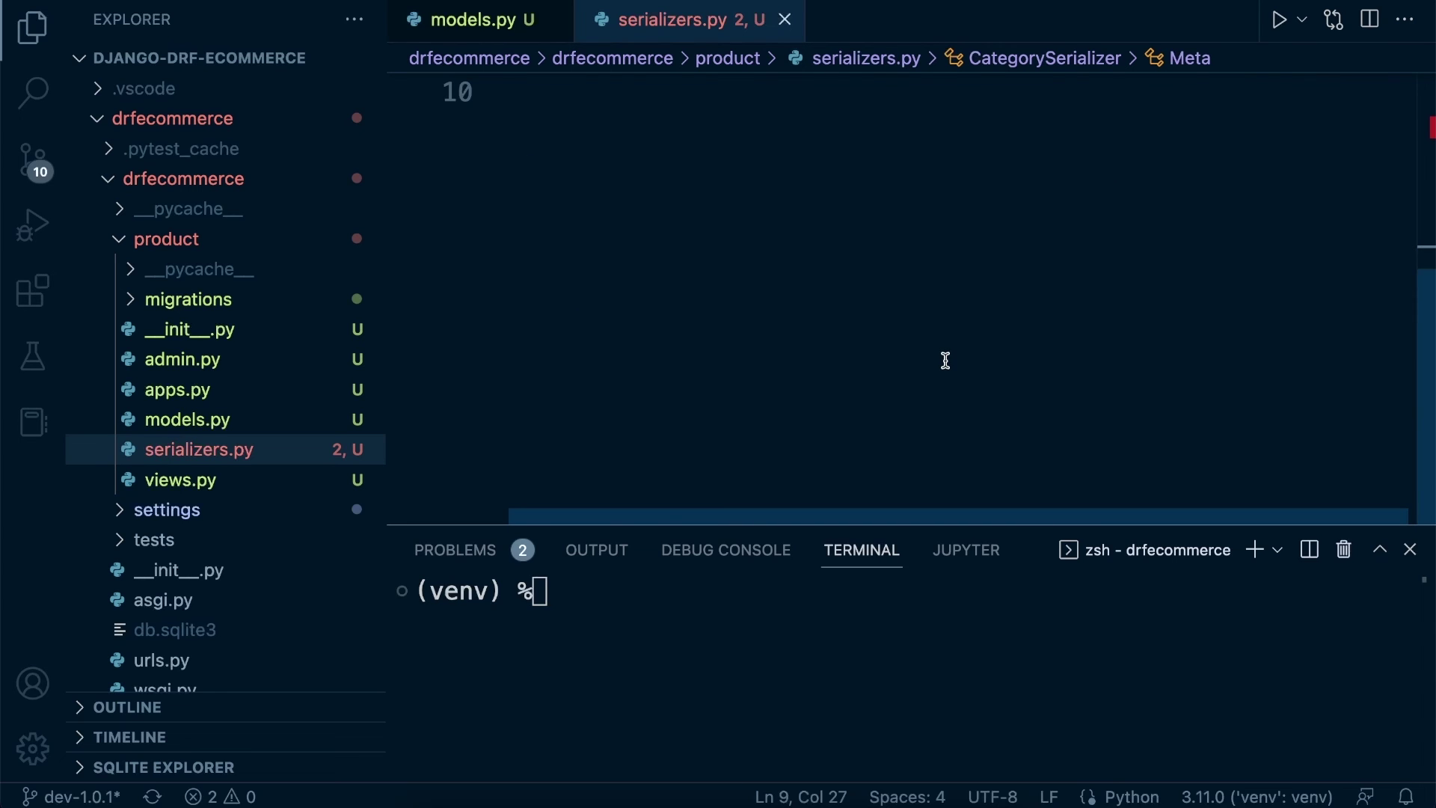
scroll(945, 360, up, 5)
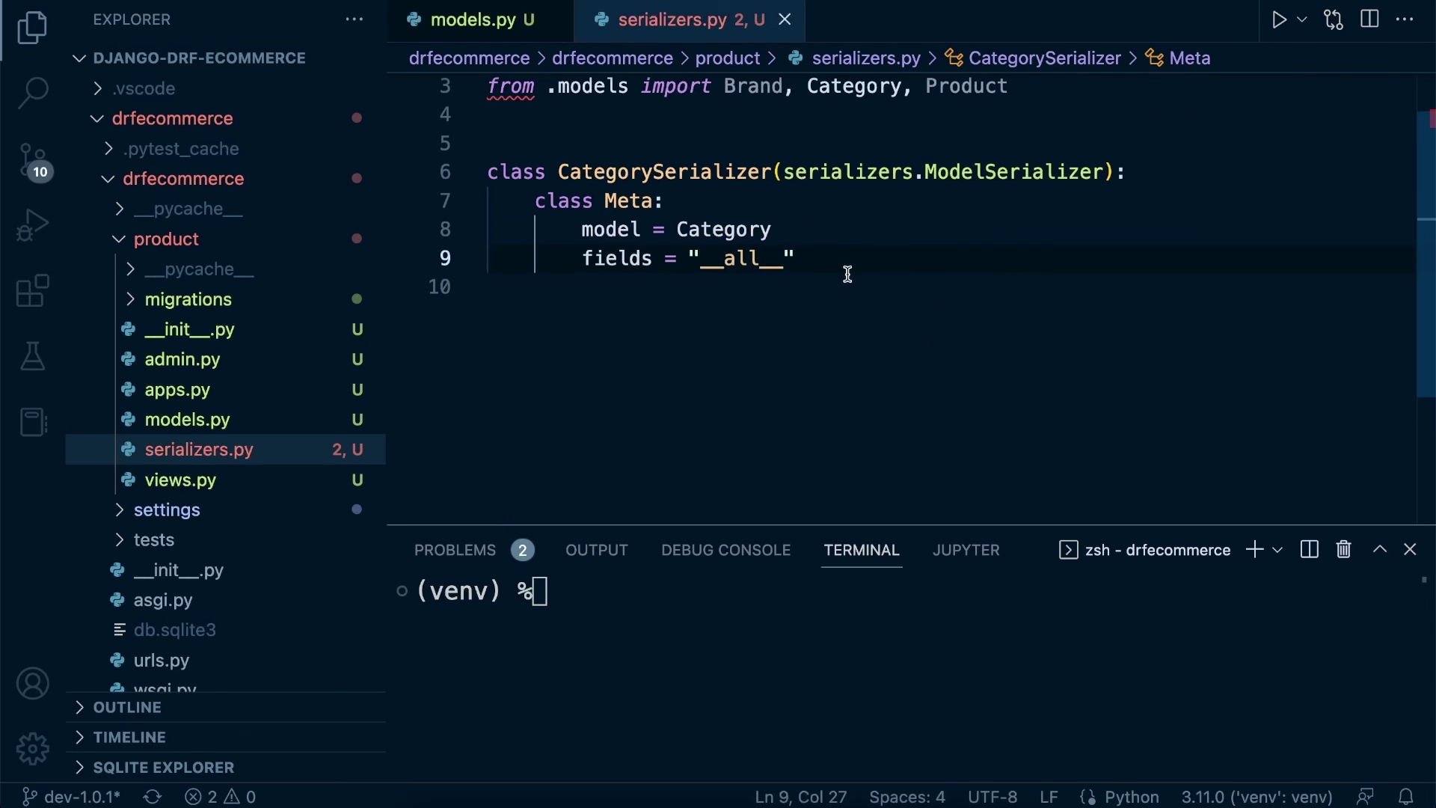
Step: Paste two copies of the CategorySerializer block below the original
drag(847, 274, 487, 170)
key(ctrl+c)
click(772, 292)
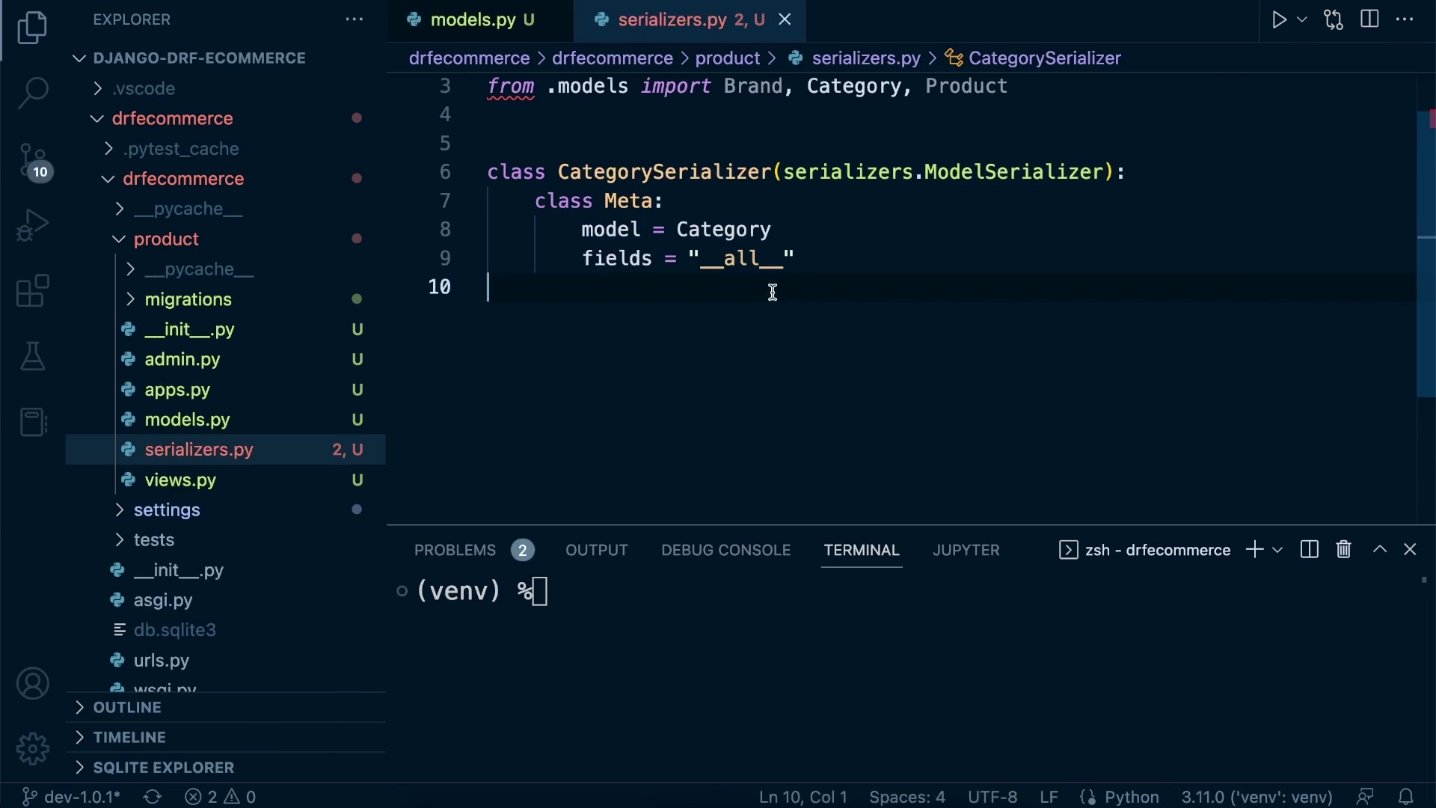
key(Return)
key(ctrl+v)
key(ctrl+v)
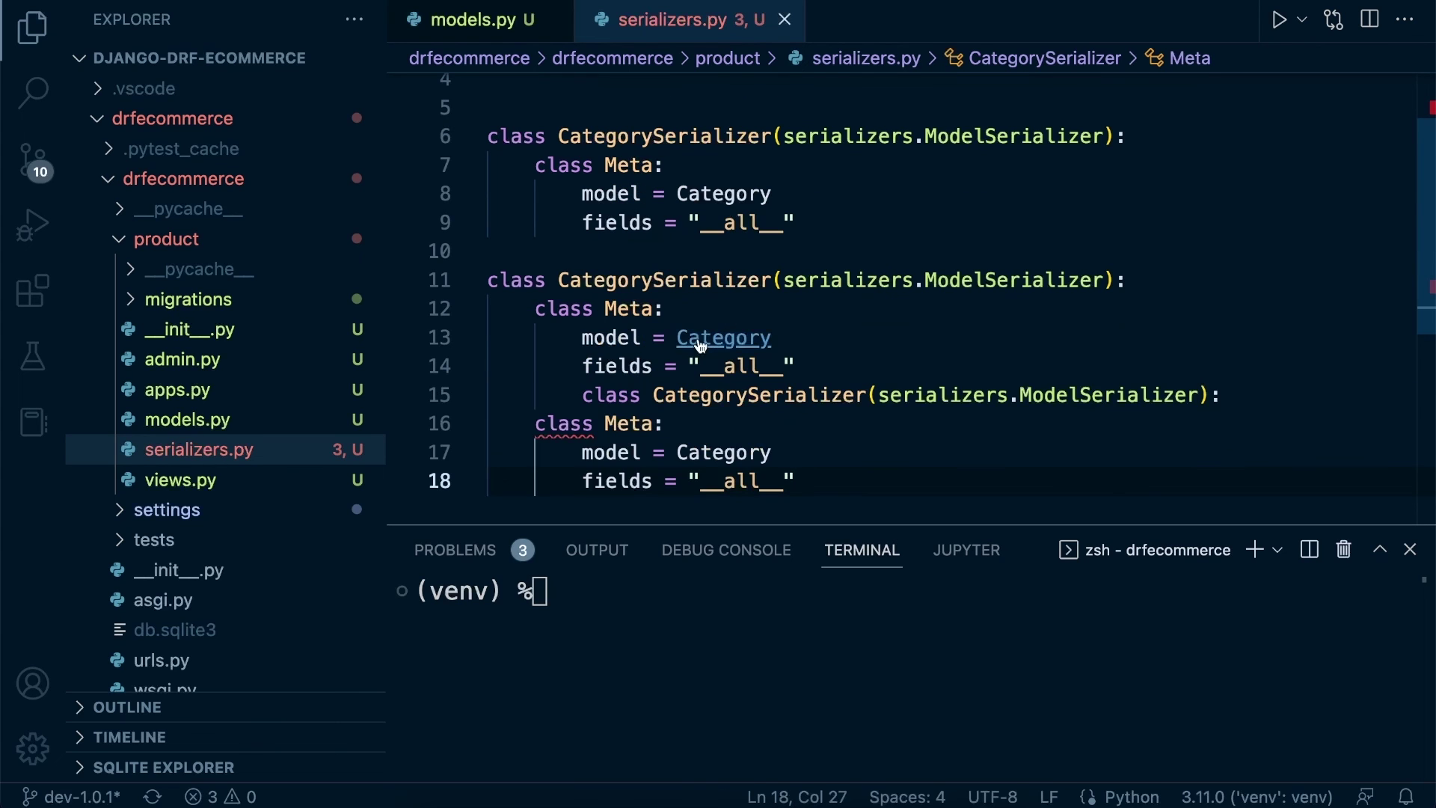
key(ctrl+z)
key(Return)
key(BackSpace)
key(BackSpace)
key(ctrl+v)
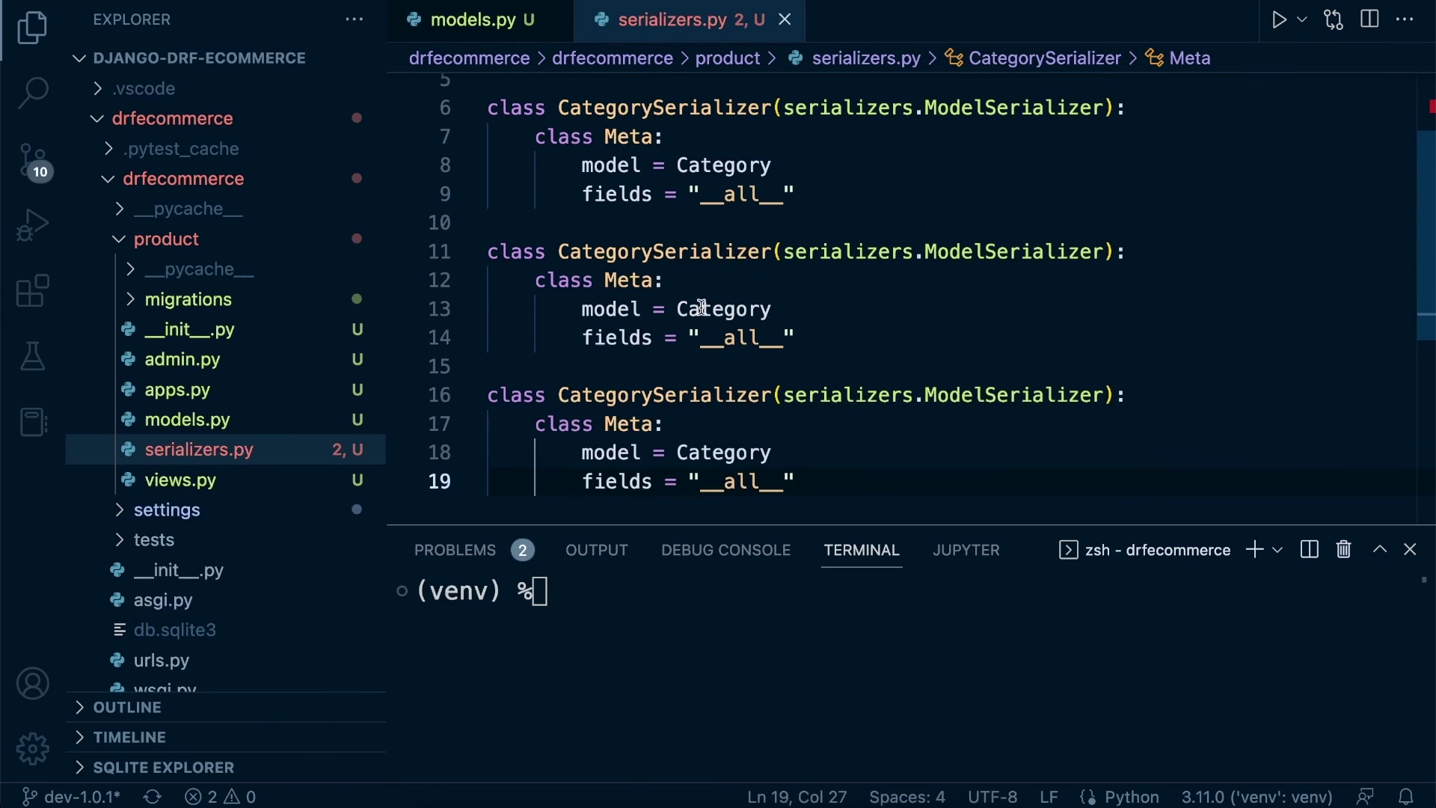
Step: Rename the first copy to BrandSerializer with model = Brand, and save
click(487, 252)
drag(557, 252, 655, 251)
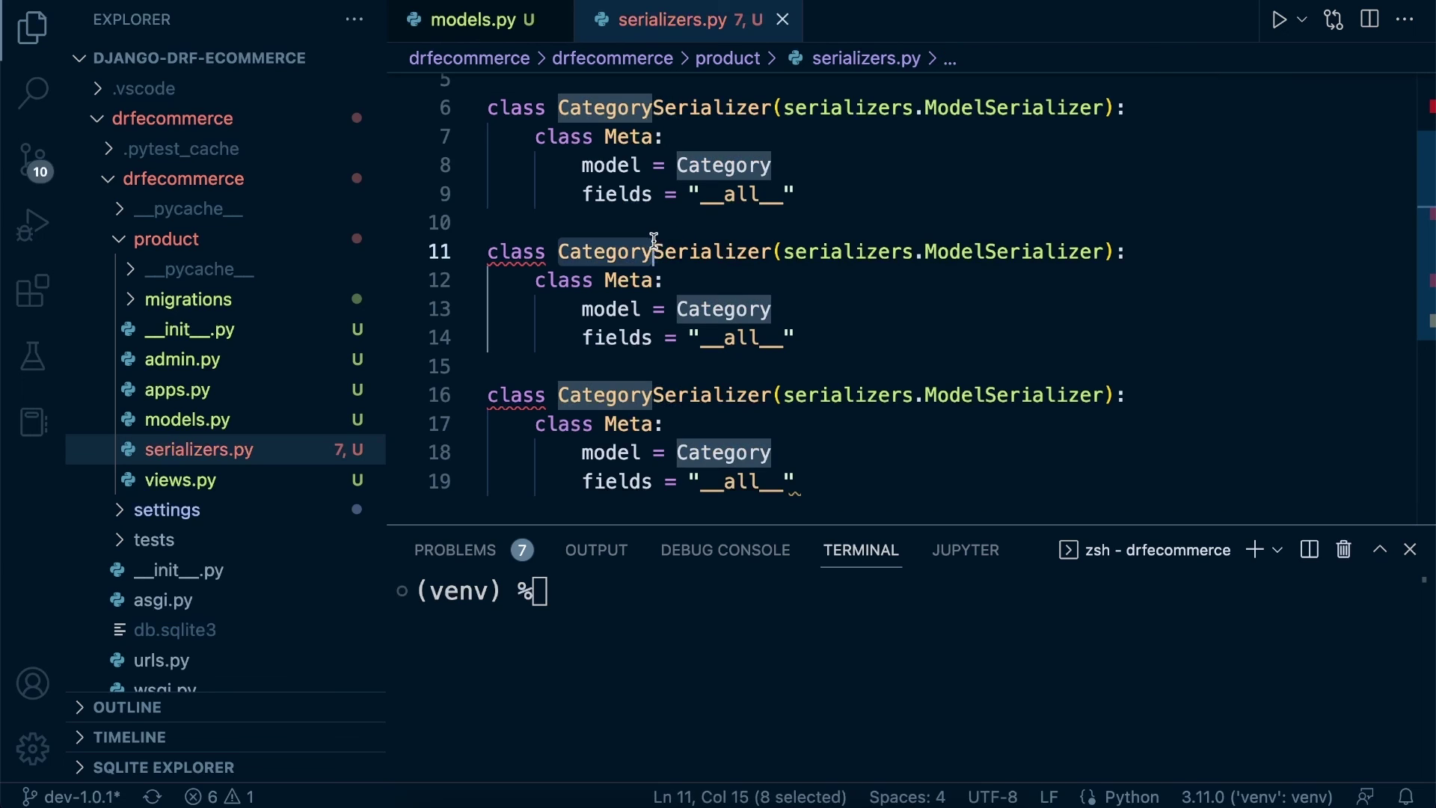
text(Brand)
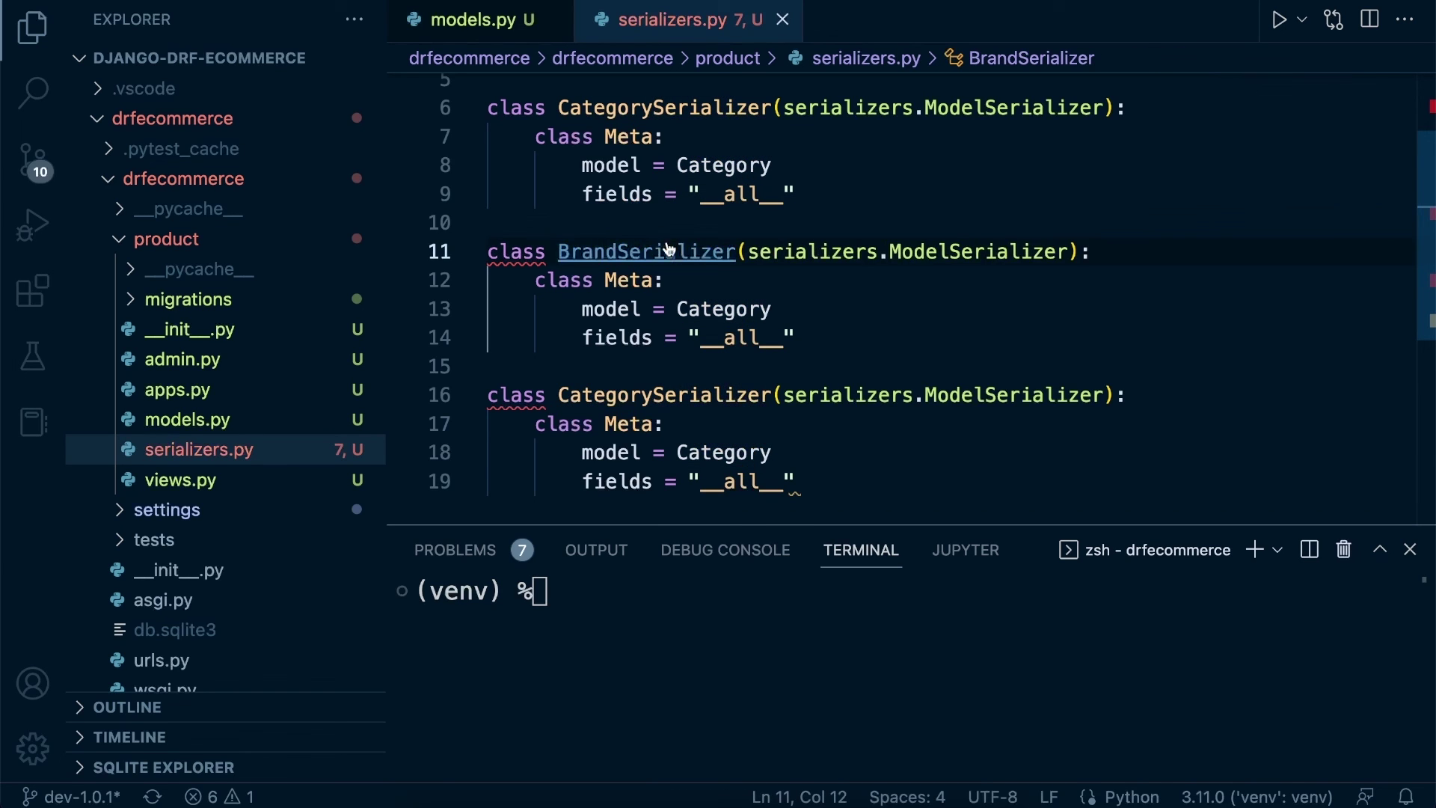
key(ctrl+s)
drag(772, 337, 676, 337)
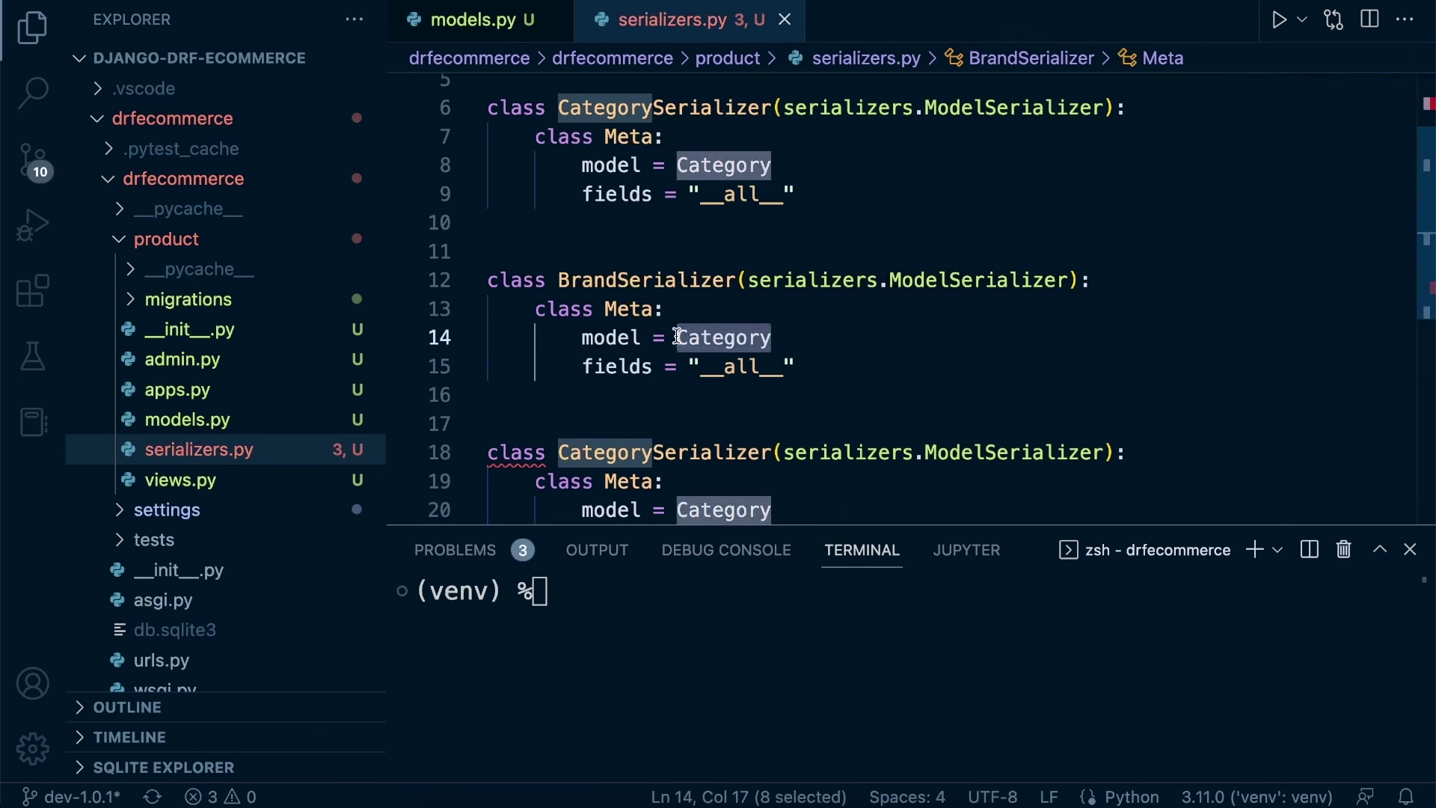
text(Brand)
Step: Rename the last copy to ProductSerializer with model = Product, and save
click(890, 224)
scroll(558, 323, down, 2)
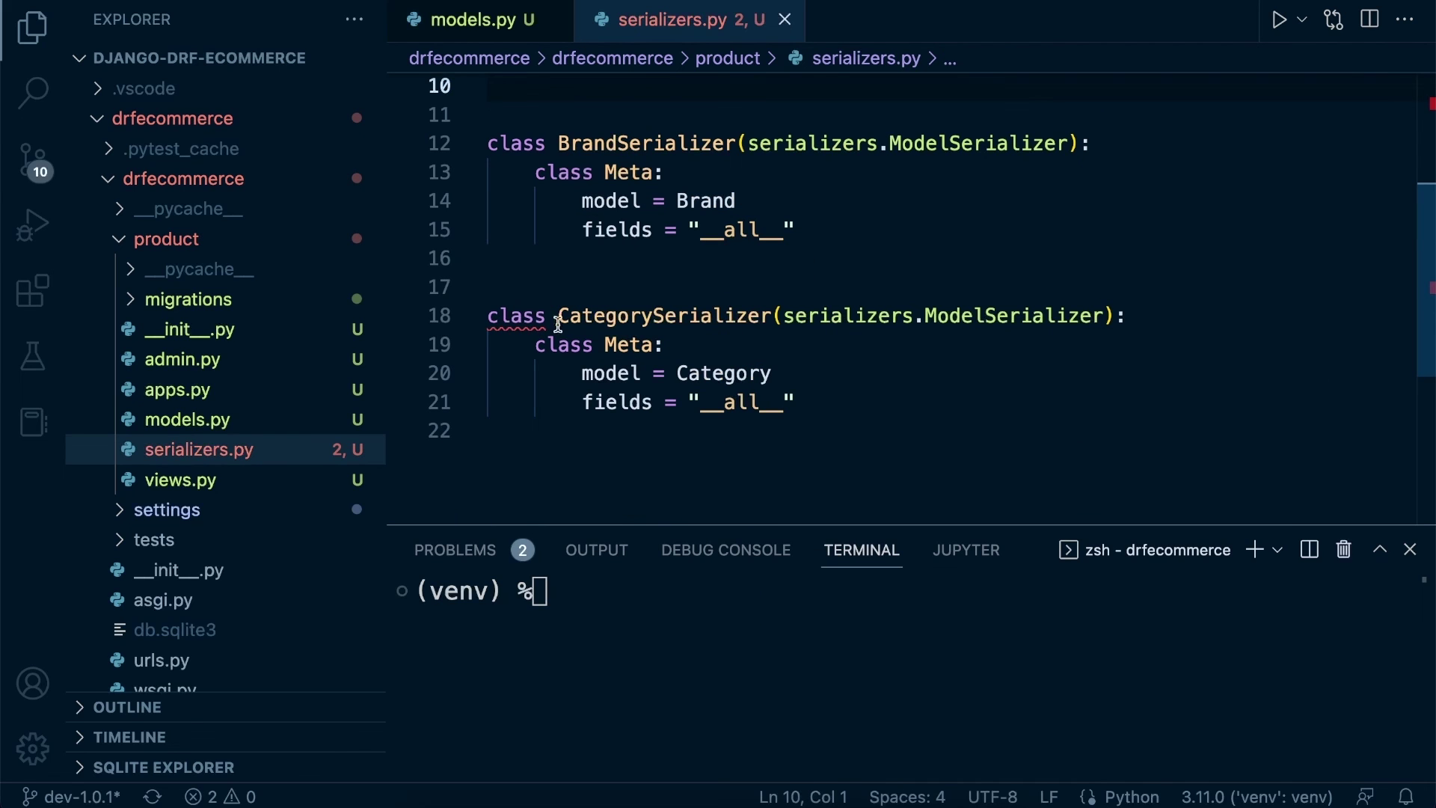
drag(665, 315, 557, 315)
text(P)
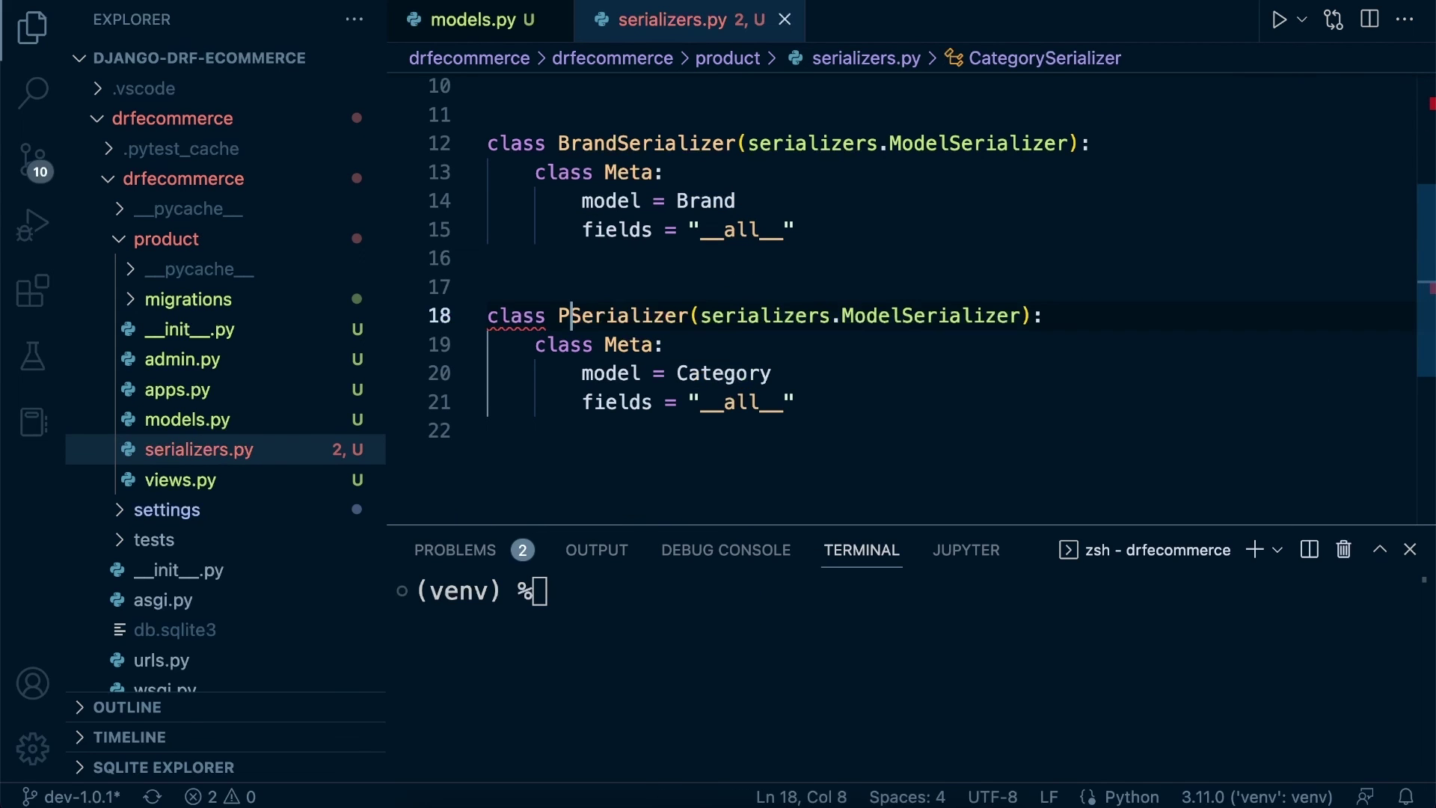
text(roduct)
drag(772, 373, 676, 374)
text(product)
key(Escape)
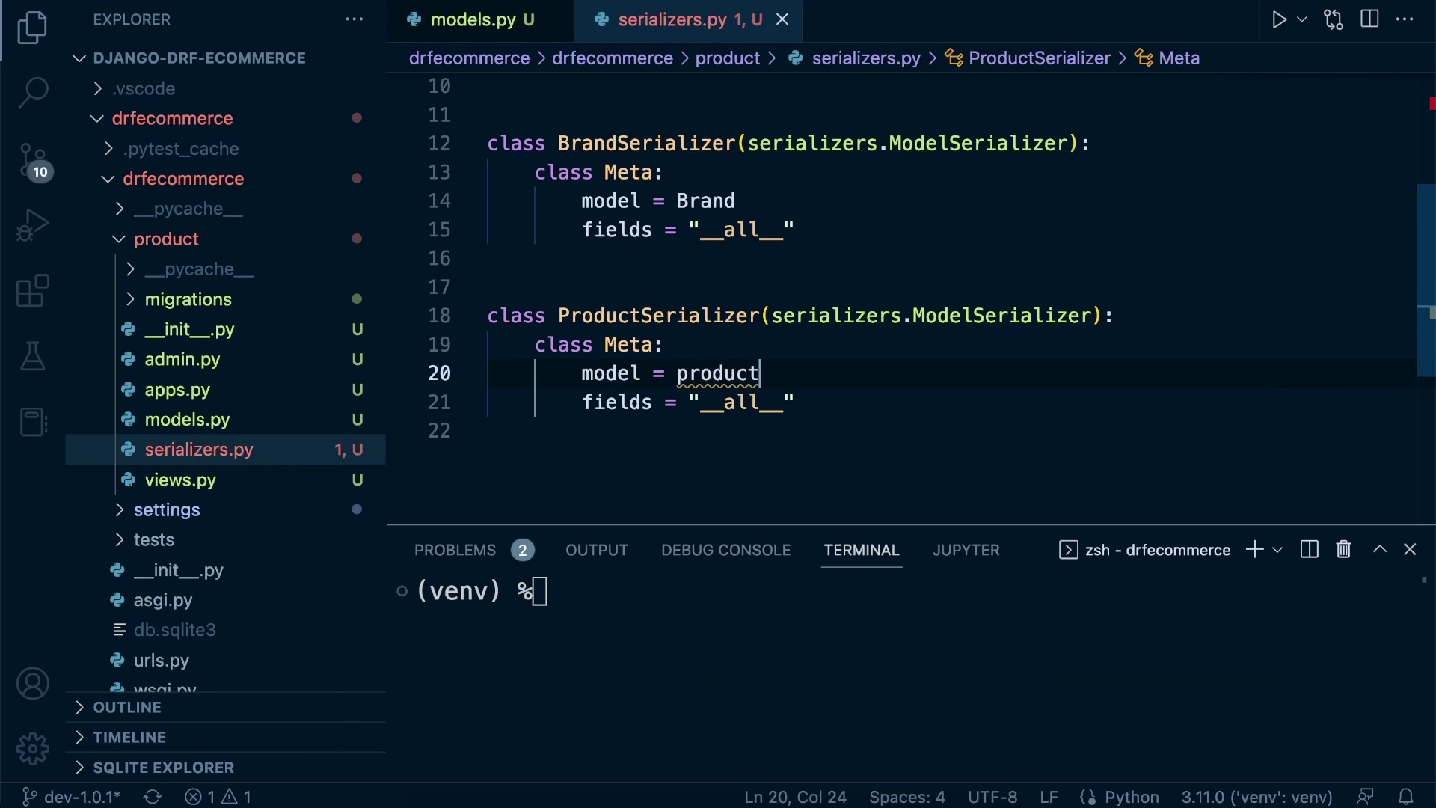
drag(686, 374, 676, 373)
text(P)
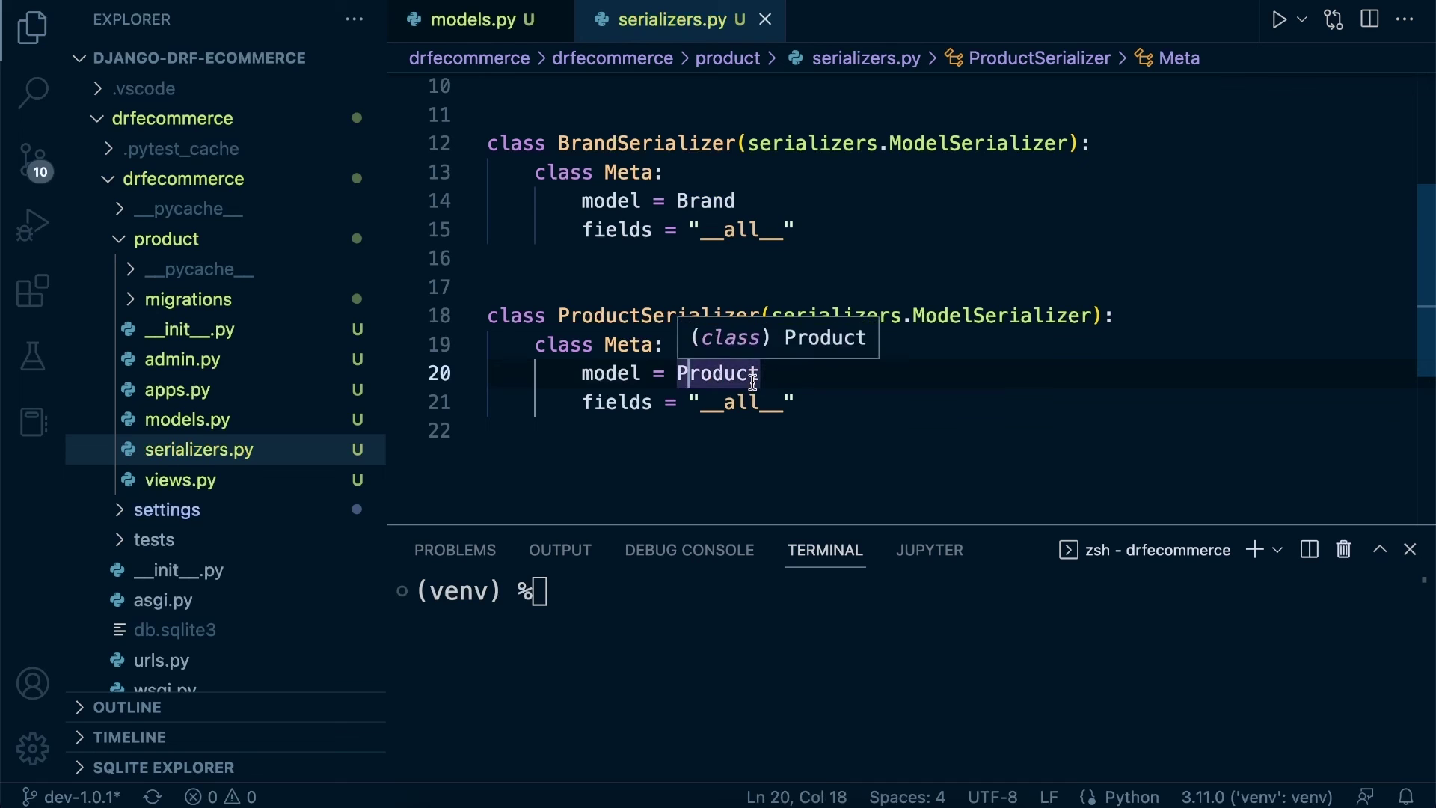
scroll(814, 356, up, 2)
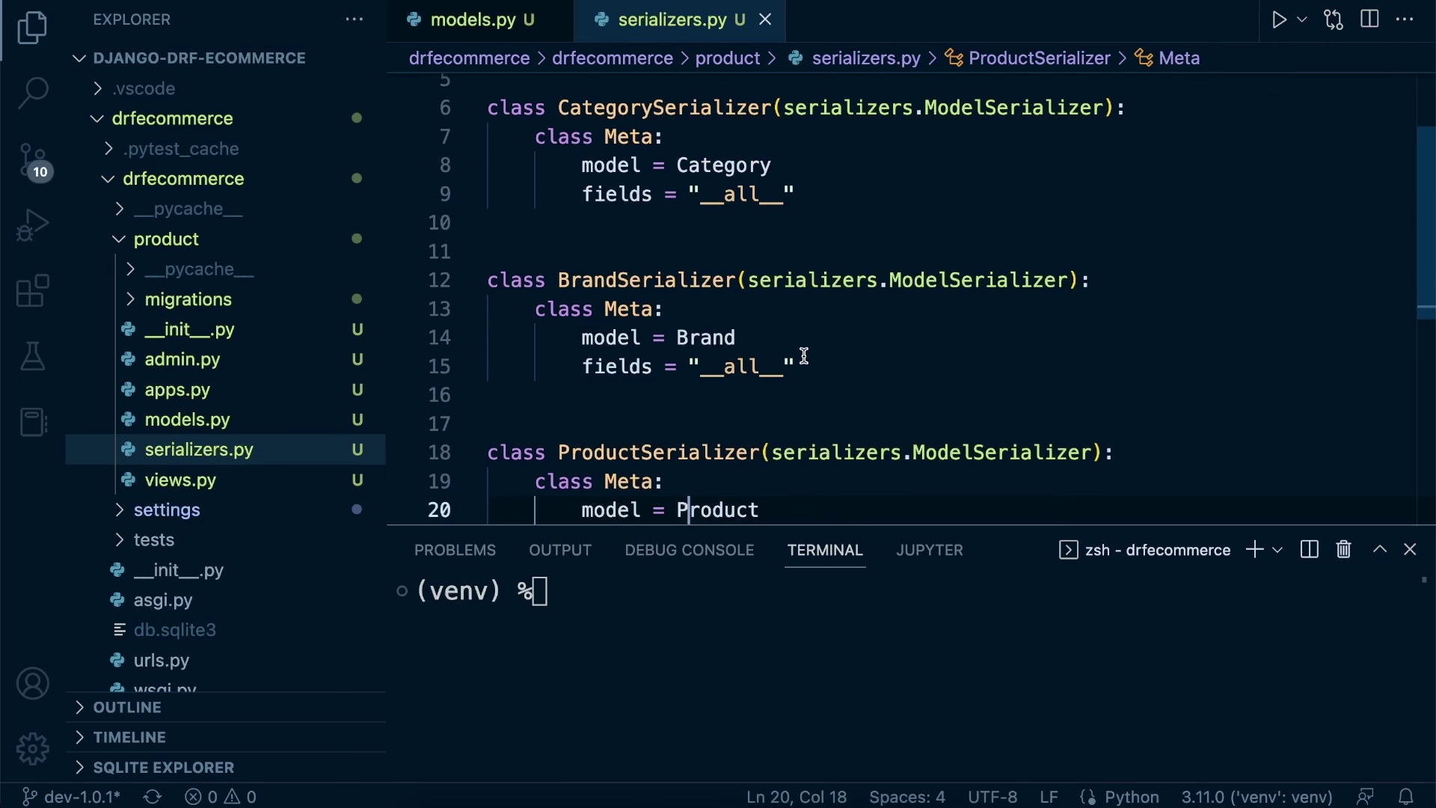
scroll(803, 355, up, 2)
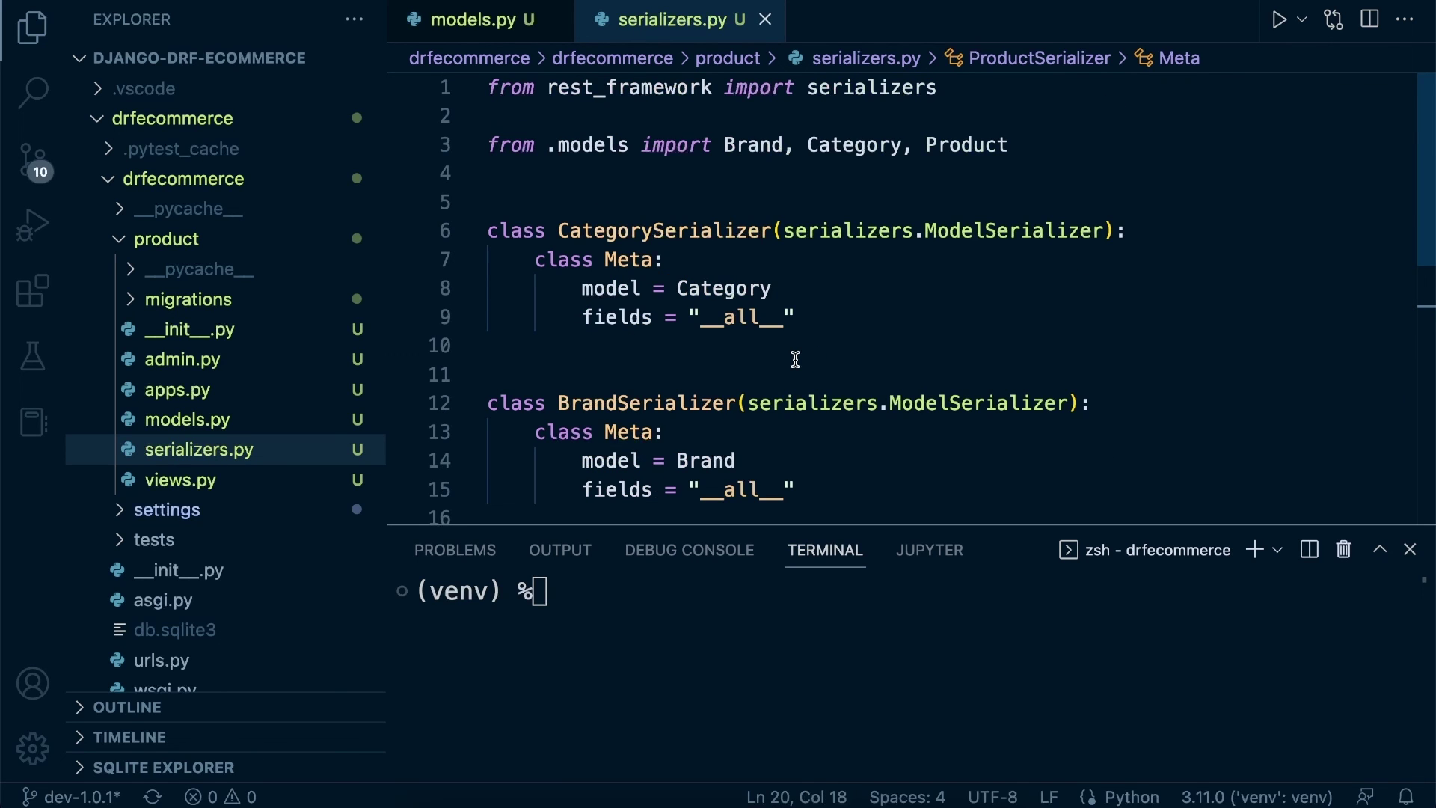
Step: Hide the terminal panel with Ctrl+J so the whole serializers.py is visible
click(825, 338)
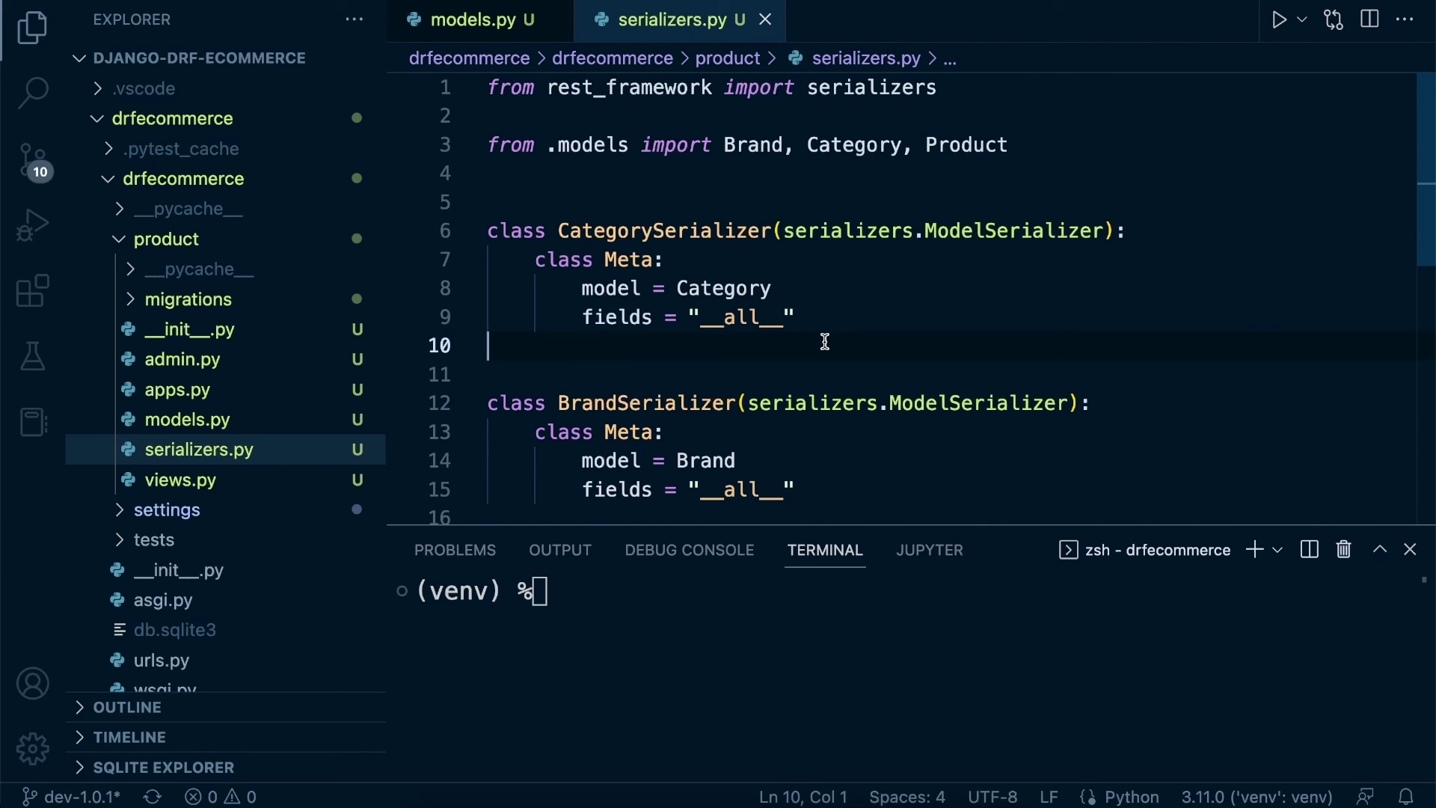
key(ctrl+j)
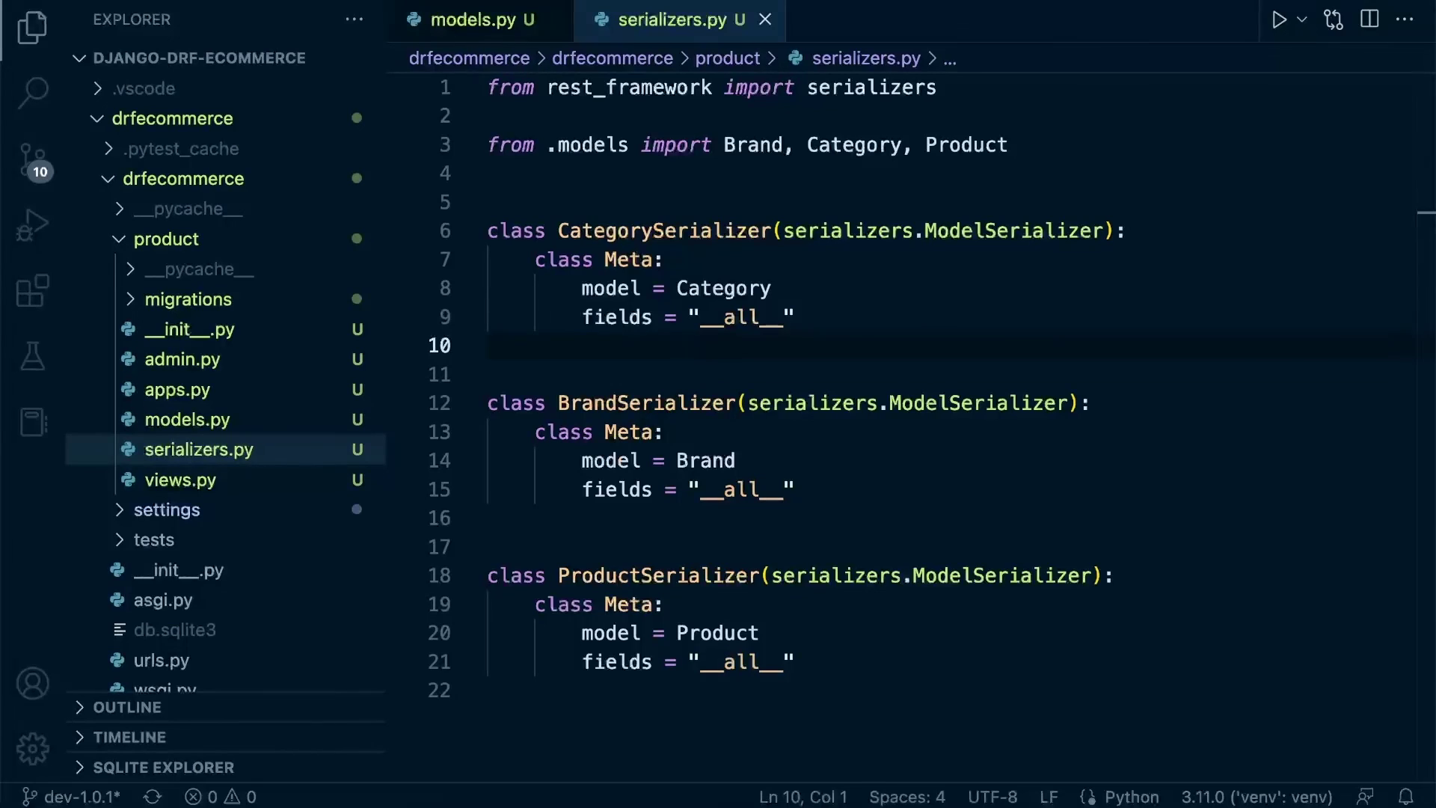